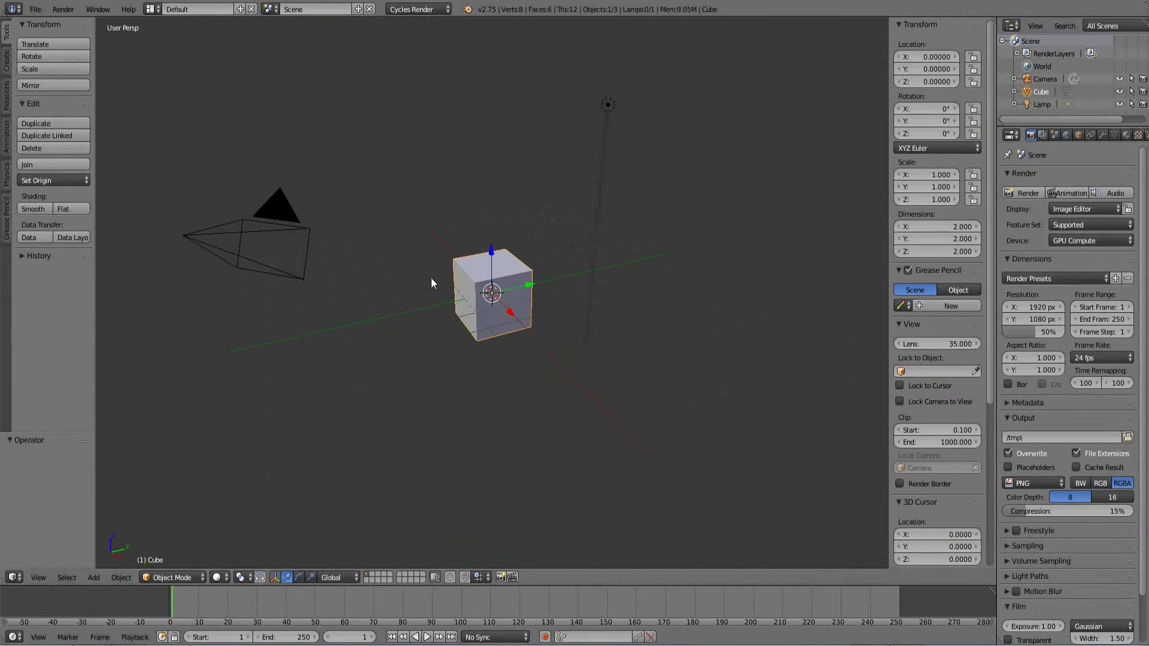
Add two Array modifiers to the default cube.
{"action": "middle_click_drag", "start_coordinate": [433, 284], "coordinate": [482, 290]}
{"action": "key", "text": "KP_0"}
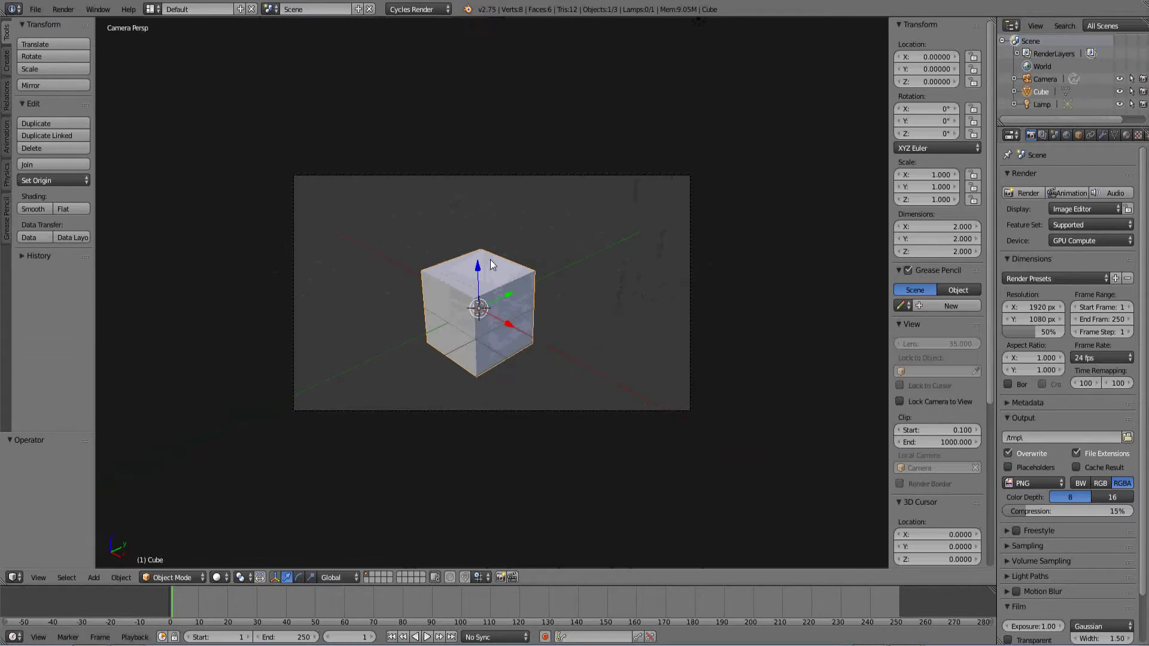
{"action": "right_click", "coordinate": [547, 176]}
{"action": "right_click", "coordinate": [518, 290]}
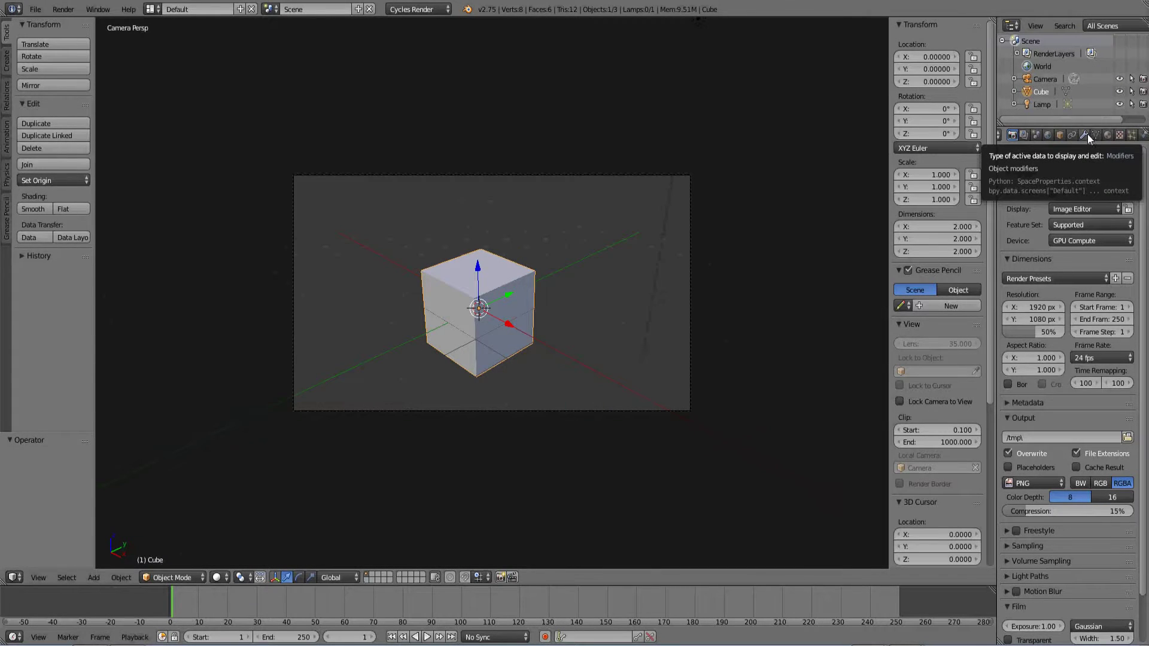
{"action": "left_click", "coordinate": [1085, 135]}
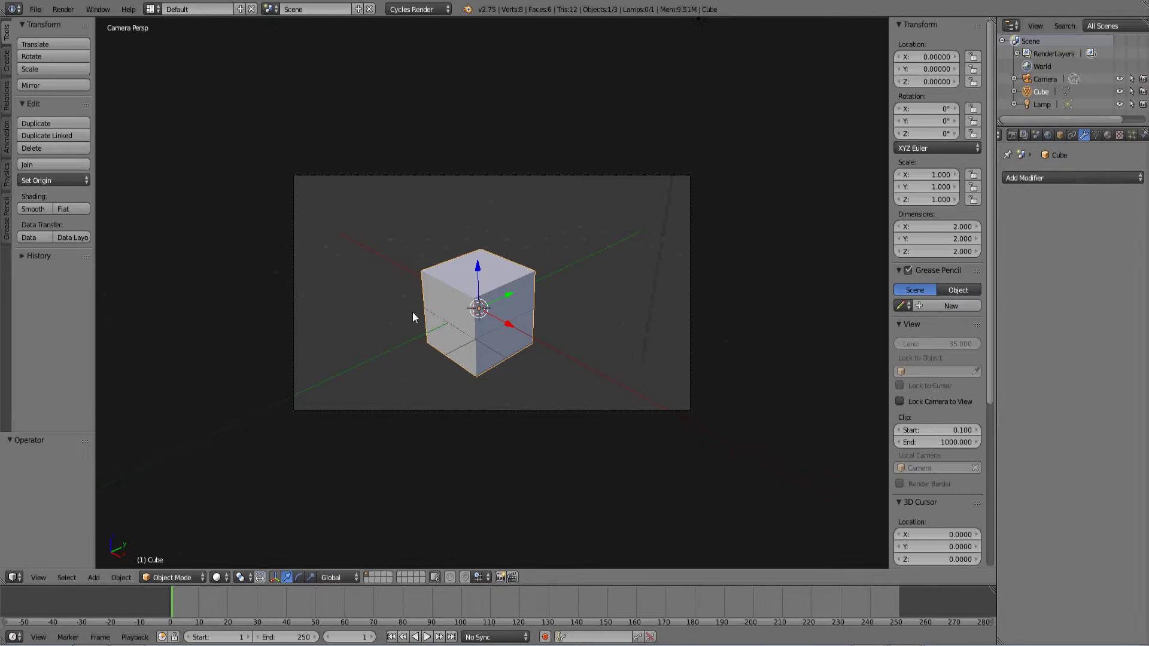
{"action": "left_click", "coordinate": [1076, 177]}
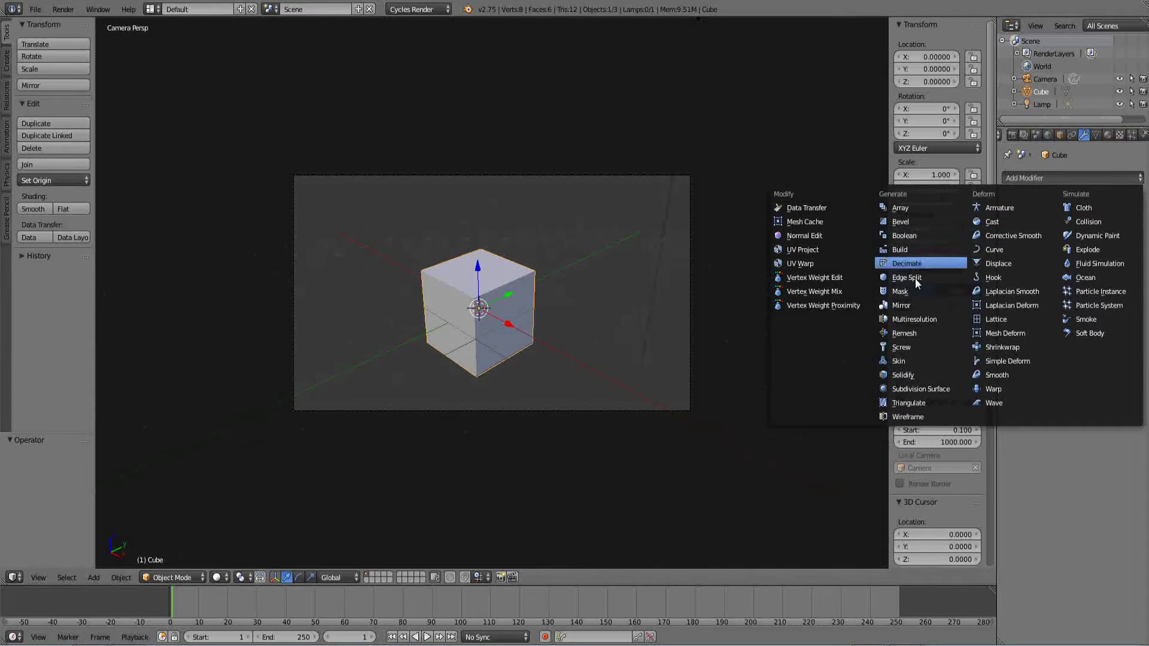
{"action": "left_click", "coordinate": [900, 208]}
{"action": "left_click", "coordinate": [1029, 177]}
{"action": "left_click", "coordinate": [906, 208]}
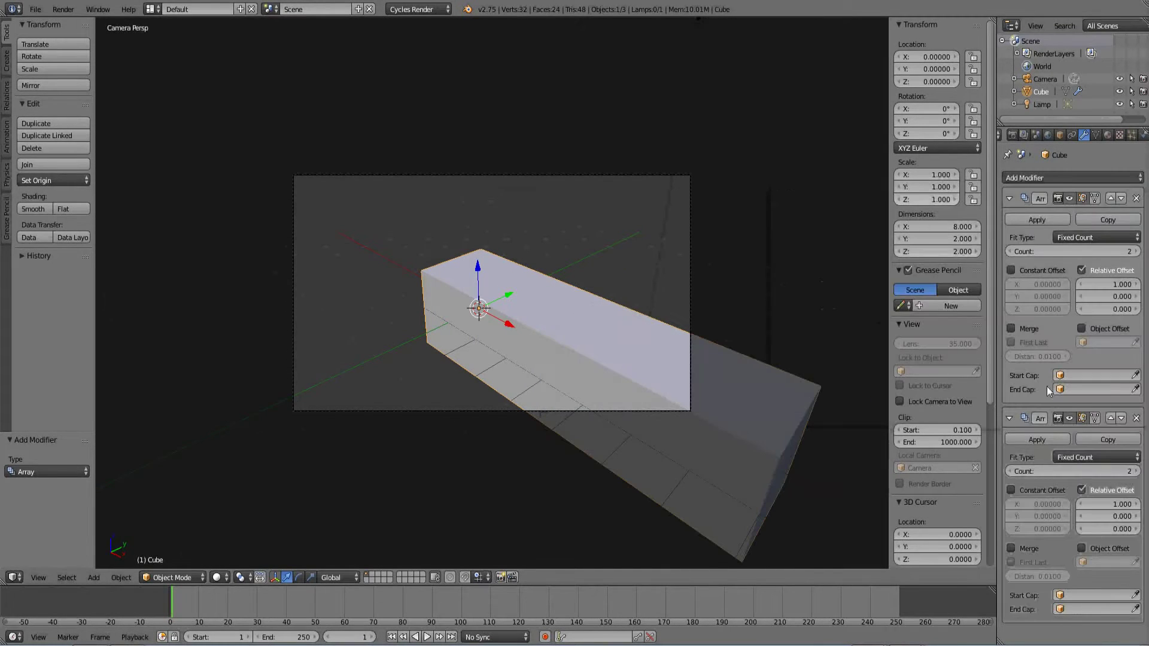
Set the second array's relative offset to X 0 and Y 2, and the first array's X offset to -2.
{"action": "left_click", "coordinate": [1112, 505]}
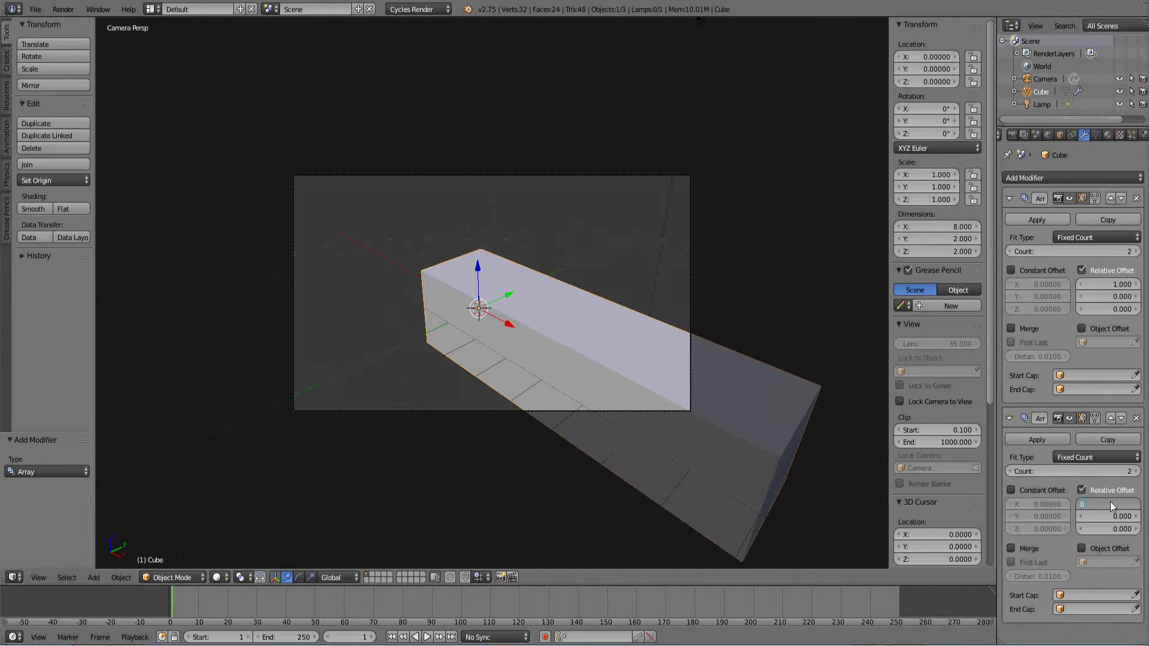
{"action": "key", "text": "Tab"}
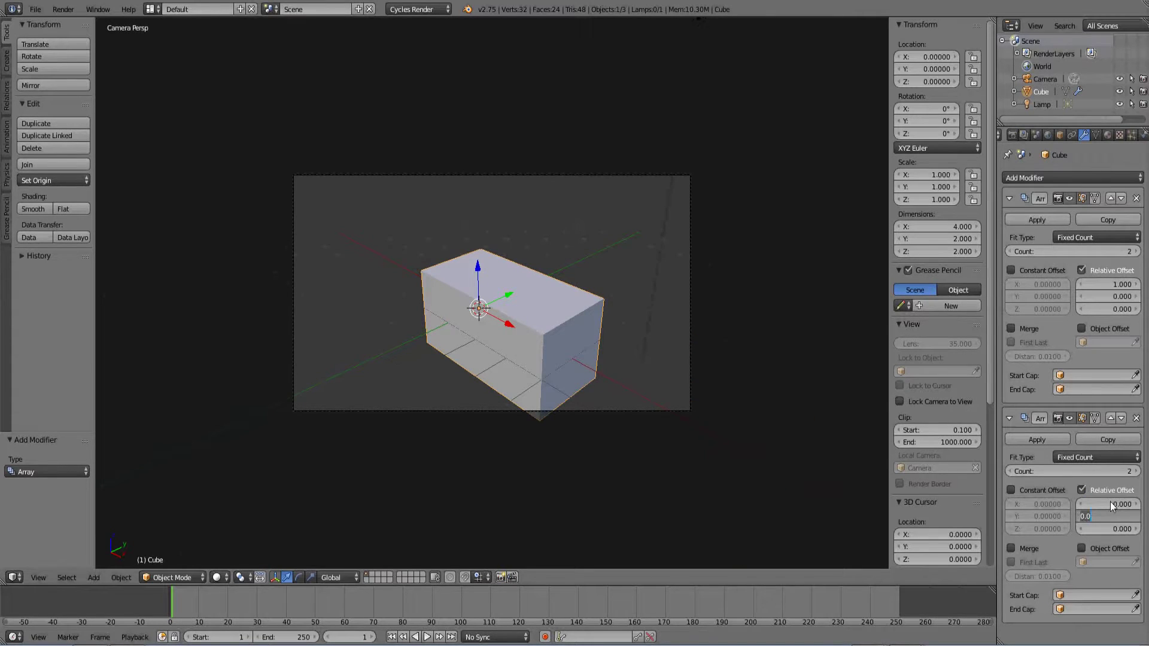
{"action": "type", "text": "2"}
{"action": "key", "text": "Return"}
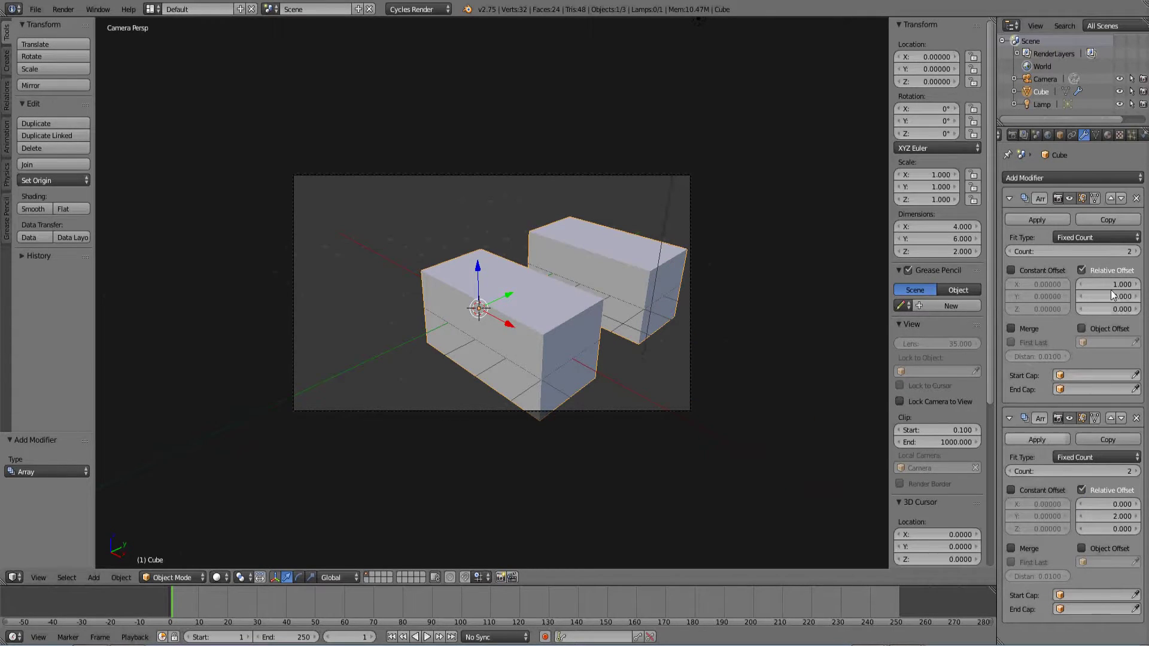
{"action": "scroll", "coordinate": [1111, 285], "scroll_direction": "up", "scroll_amount": 1, "text": "ctrl"}
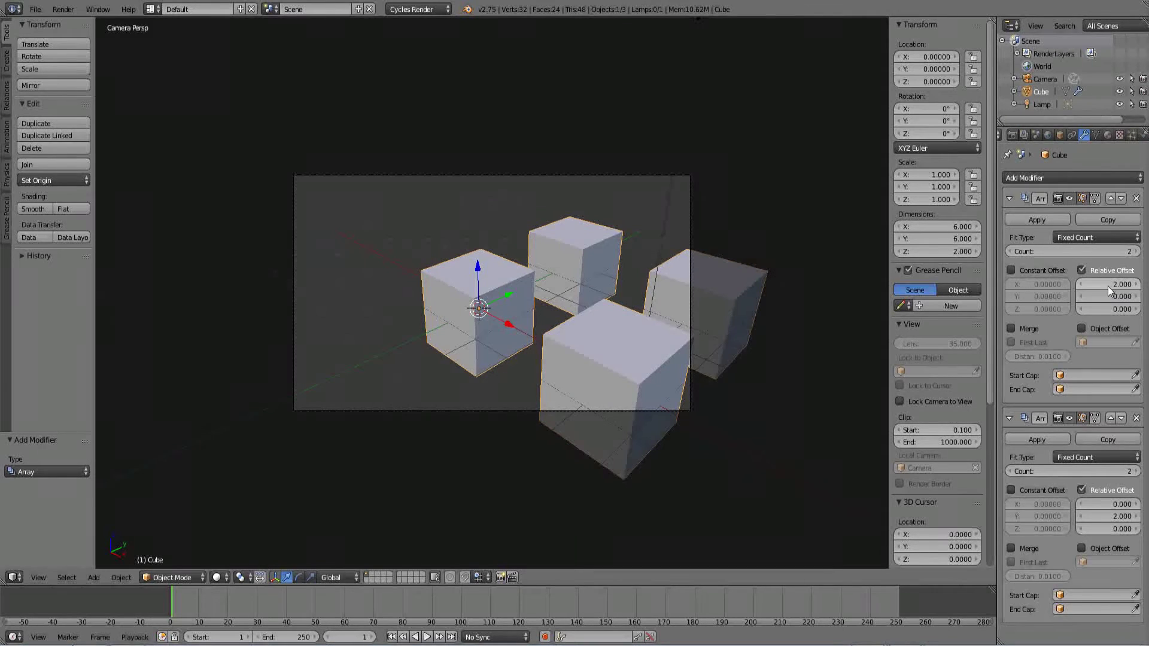
{"action": "key", "text": "Return"}
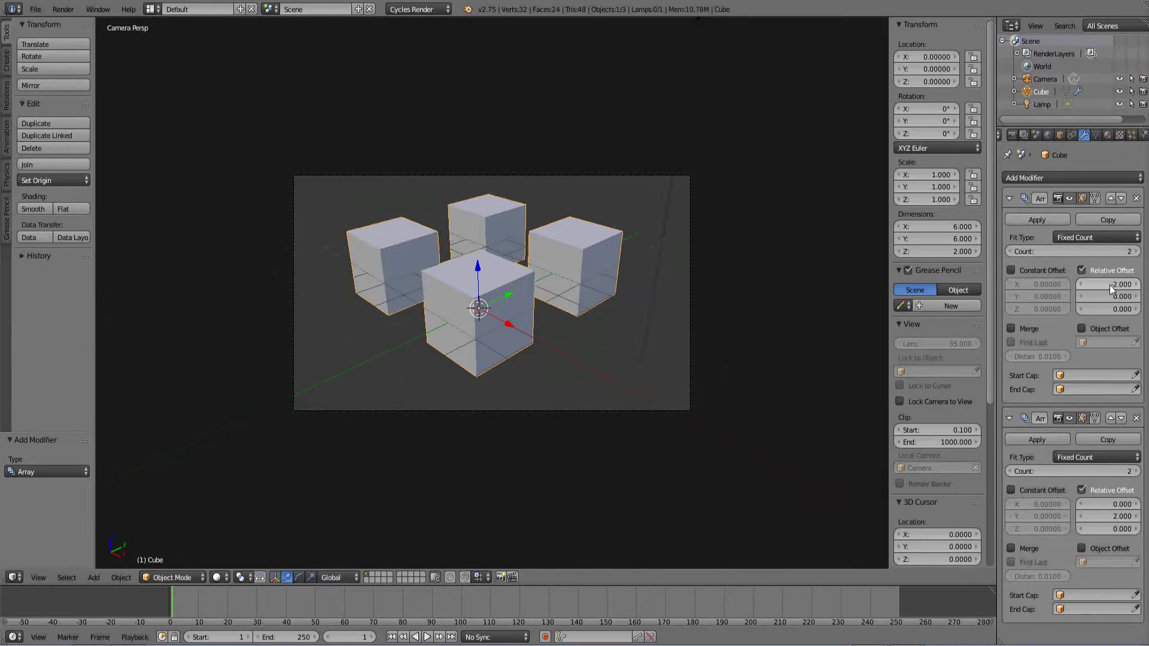
Set the count of both Array modifiers to 20 to form a square grid of cubes.
{"action": "mouse_move", "coordinate": [1064, 250]}
{"action": "left_mouse_down"}
{"action": "mouse_move", "coordinate": [1113, 241]}
{"action": "mouse_move", "coordinate": [1076, 250]}
{"action": "left_mouse_up"}
{"action": "left_click", "coordinate": [1059, 250]}
{"action": "key", "text": "Return"}
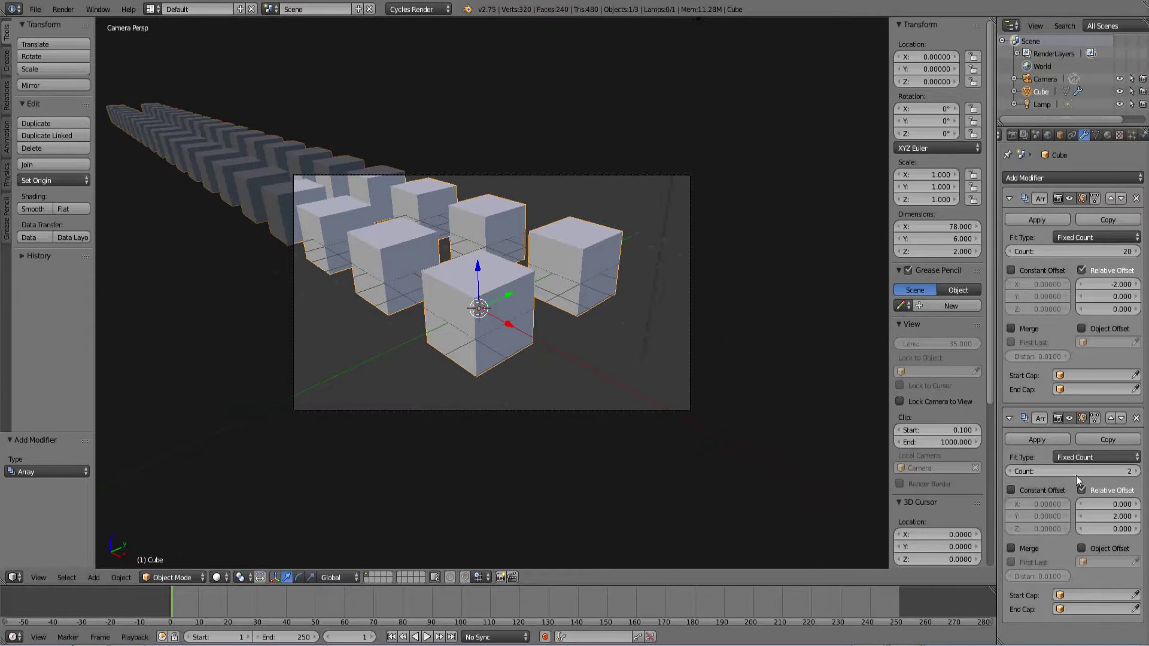
{"action": "left_click", "coordinate": [1052, 469]}
{"action": "type", "text": "20"}
{"action": "key", "text": "Return"}
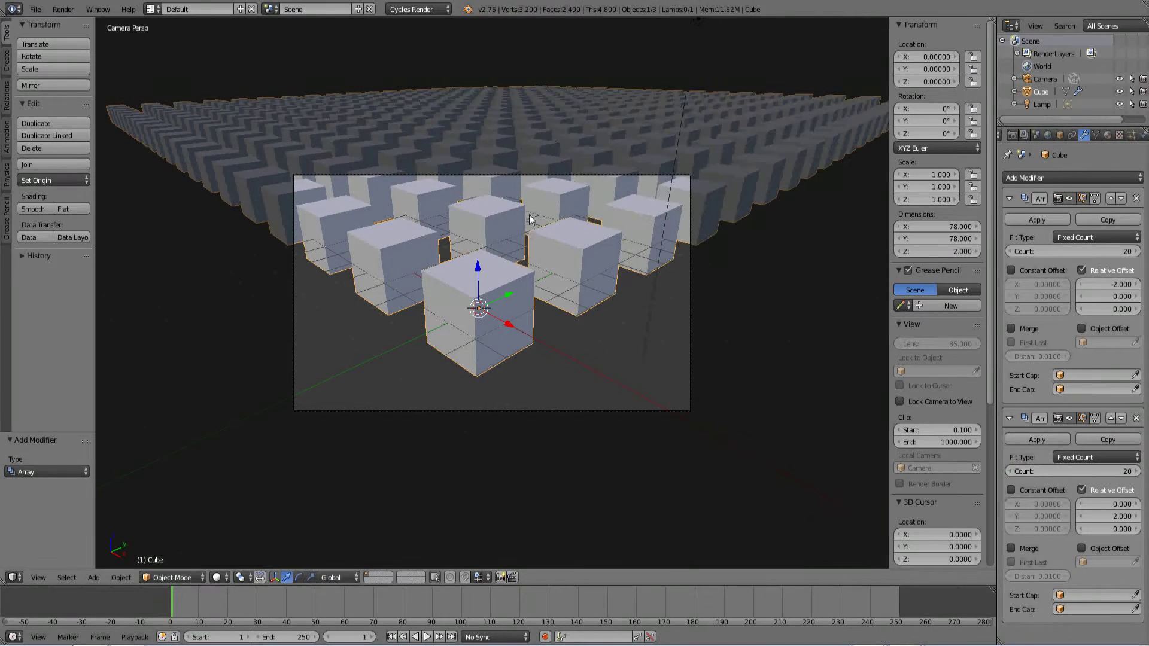
In camera view, select the camera and move it about 8.8 units forward along its local Z axis, toward the nearest cube.
{"action": "middle_click_drag", "start_coordinate": [532, 219], "coordinate": [518, 138]}
{"action": "scroll", "coordinate": [551, 186], "scroll_direction": "down", "scroll_amount": 5}
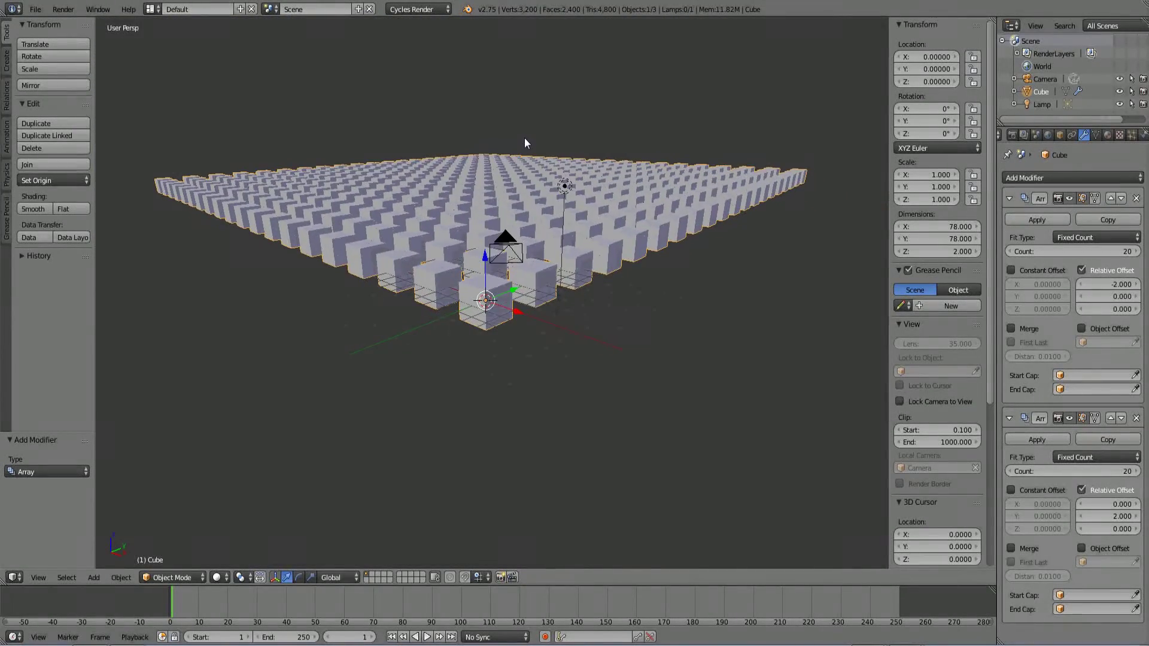
{"action": "key", "text": "KP_0"}
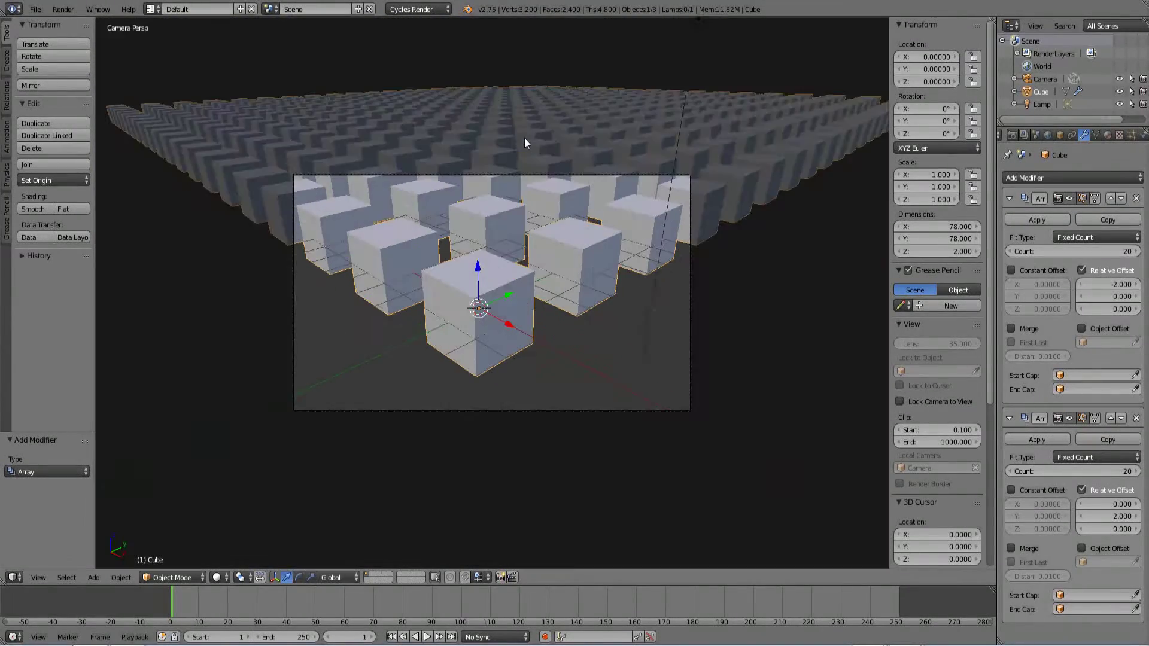
{"action": "right_click", "coordinate": [579, 176]}
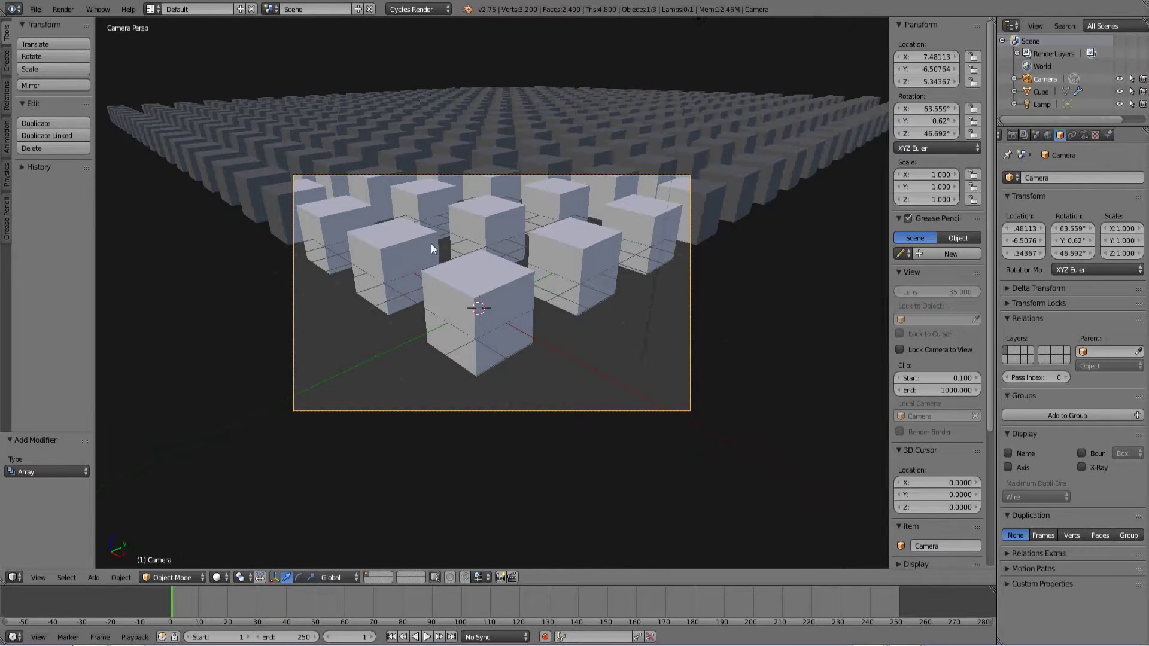
{"action": "key", "text": "g"}
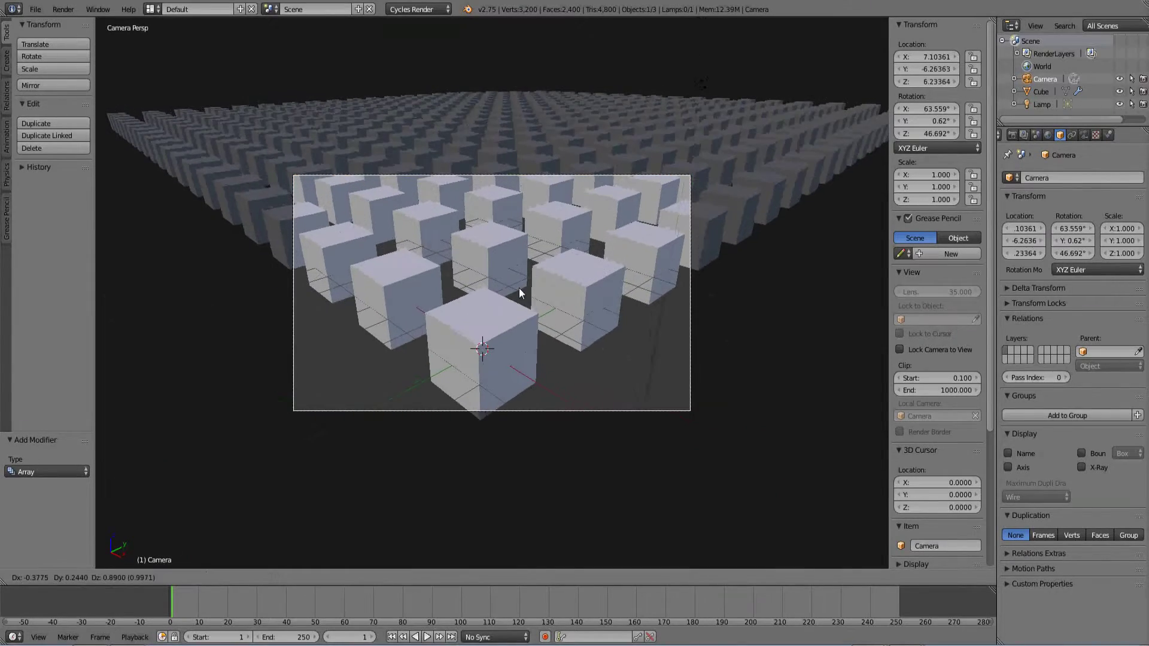
{"action": "key", "text": "z"}
{"action": "key", "text": "z"}
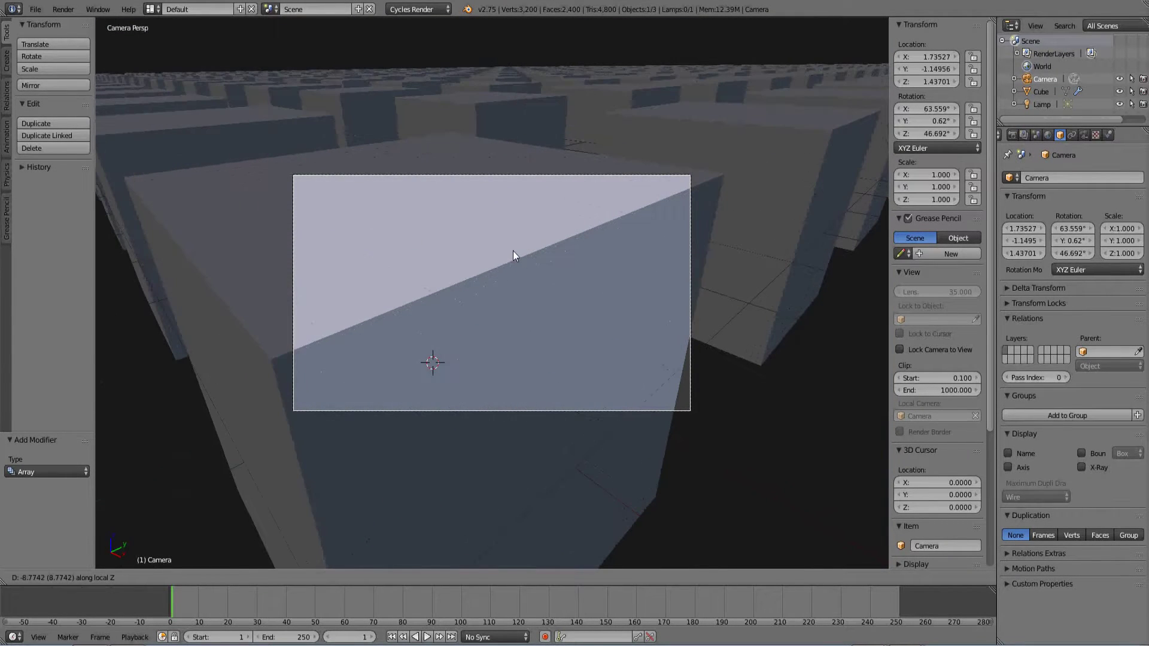
{"action": "left_click", "coordinate": [512, 255]}
Tilt the camera up about 14° with trackball rotation toward the horizon and roll it about -0.7°.
{"action": "key", "text": "r"}
{"action": "key", "text": "r"}
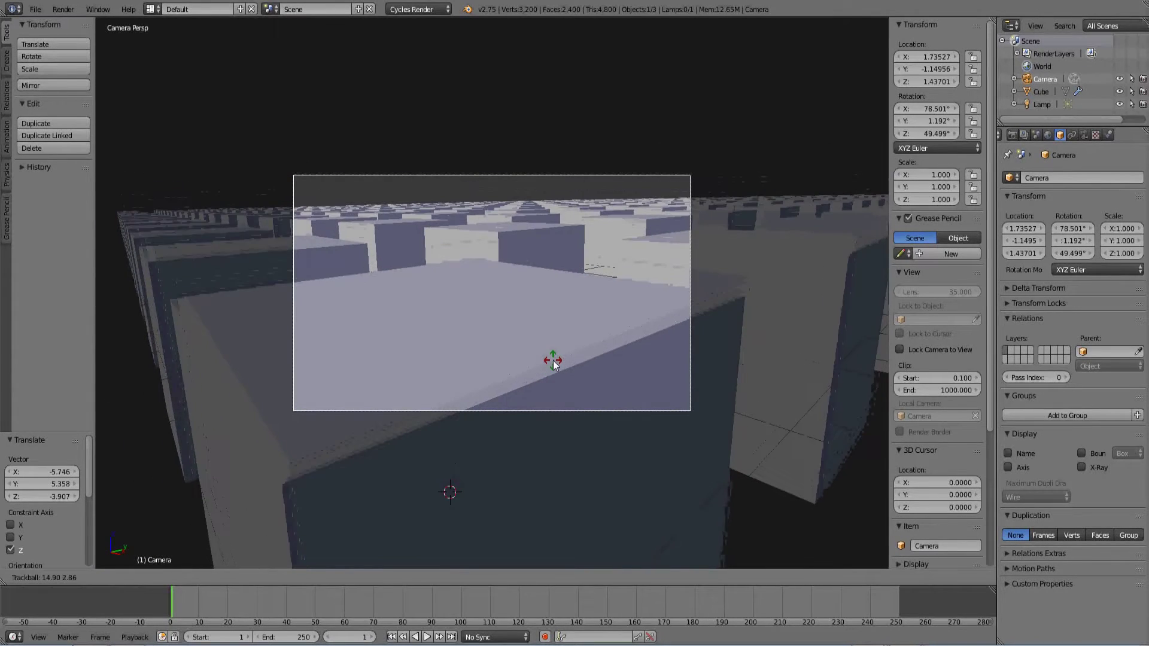
{"action": "left_click", "coordinate": [552, 360]}
{"action": "key", "text": "r"}
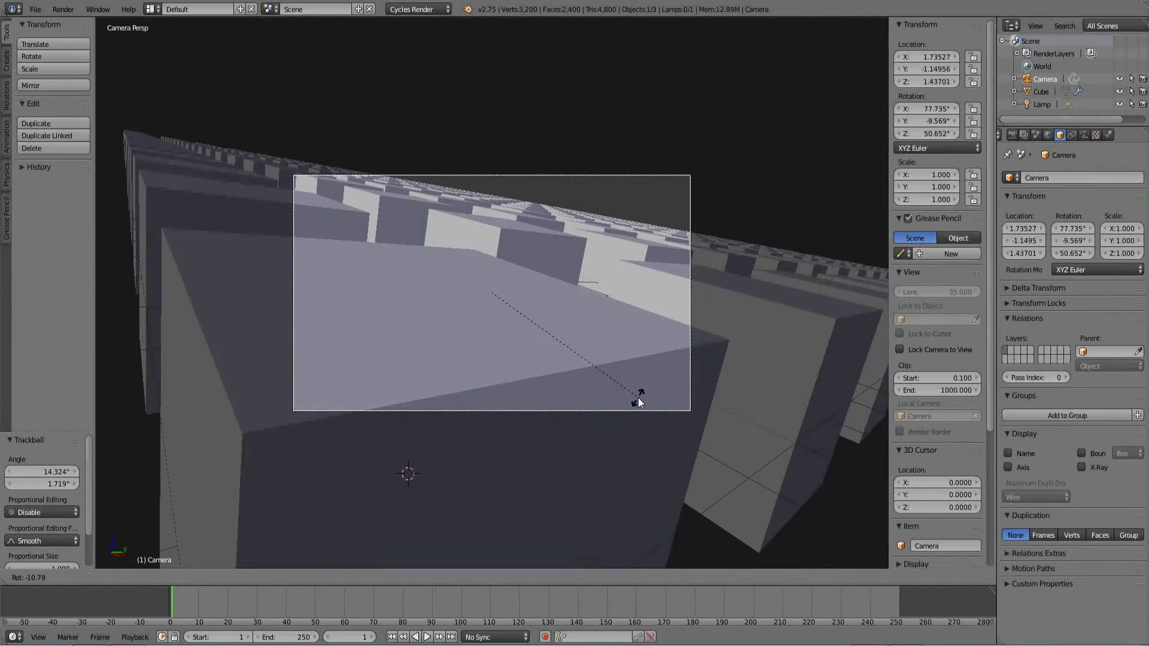
{"action": "right_click", "coordinate": [638, 414]}
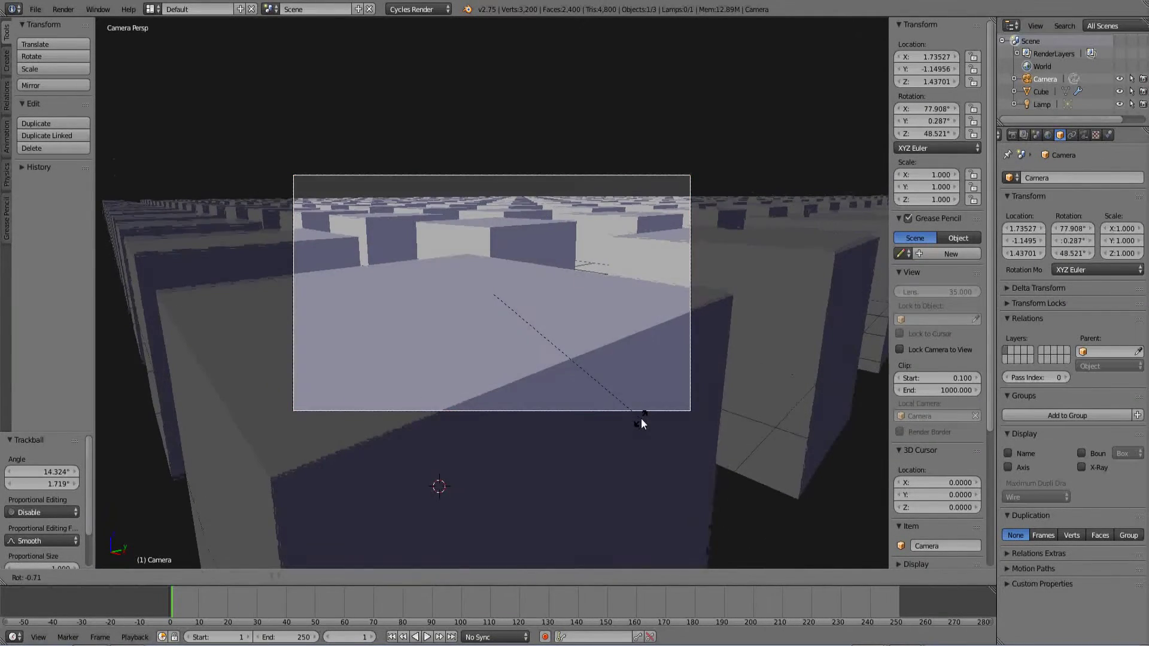
{"action": "key", "text": "r"}
{"action": "left_click", "coordinate": [640, 366]}
Raise the camera about 0.54 units and move it forward along its local Z axis, close above the front cube.
{"action": "key", "text": "g"}
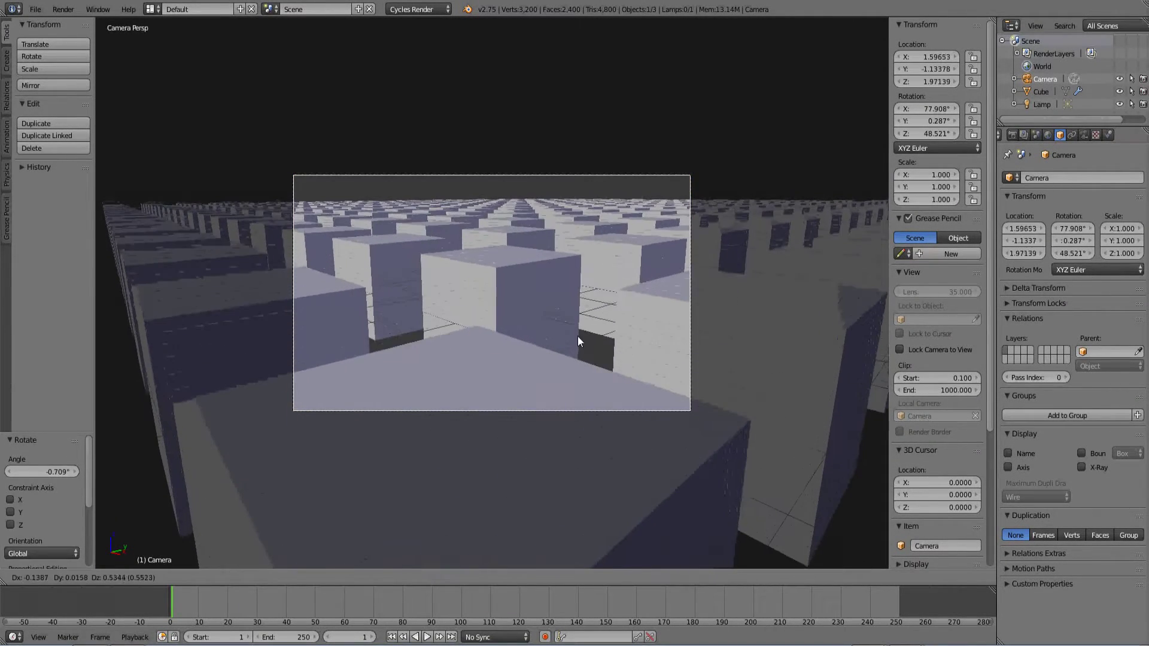
{"action": "left_click", "coordinate": [576, 336]}
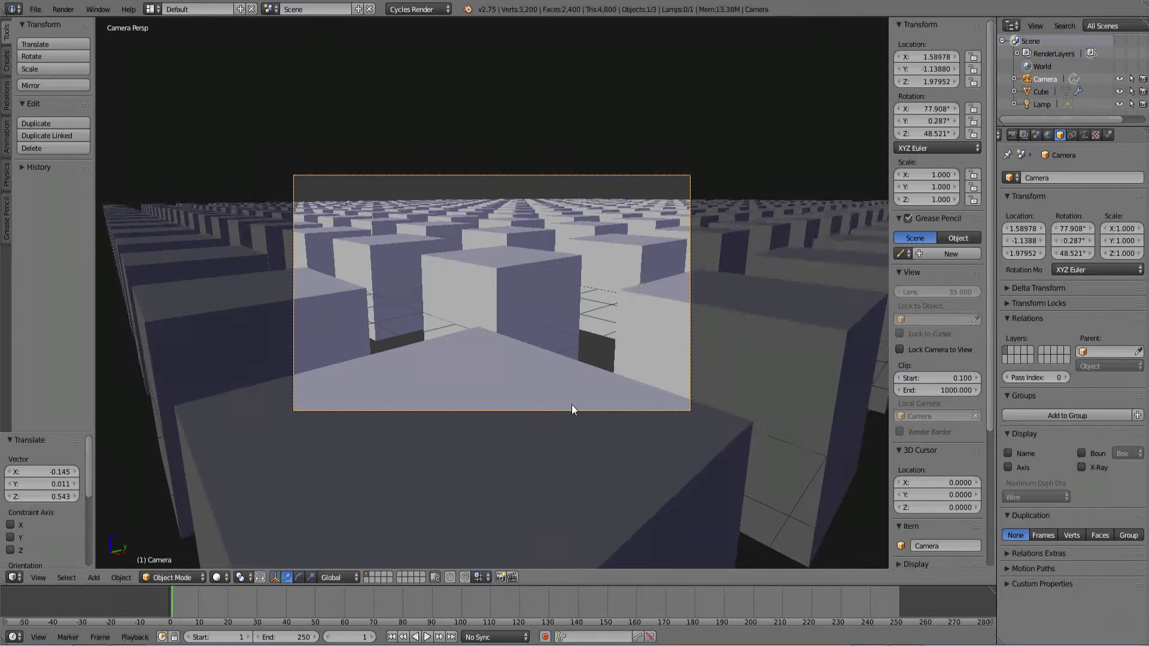
{"action": "key", "text": "g"}
{"action": "key", "text": "z"}
{"action": "key", "text": "z"}
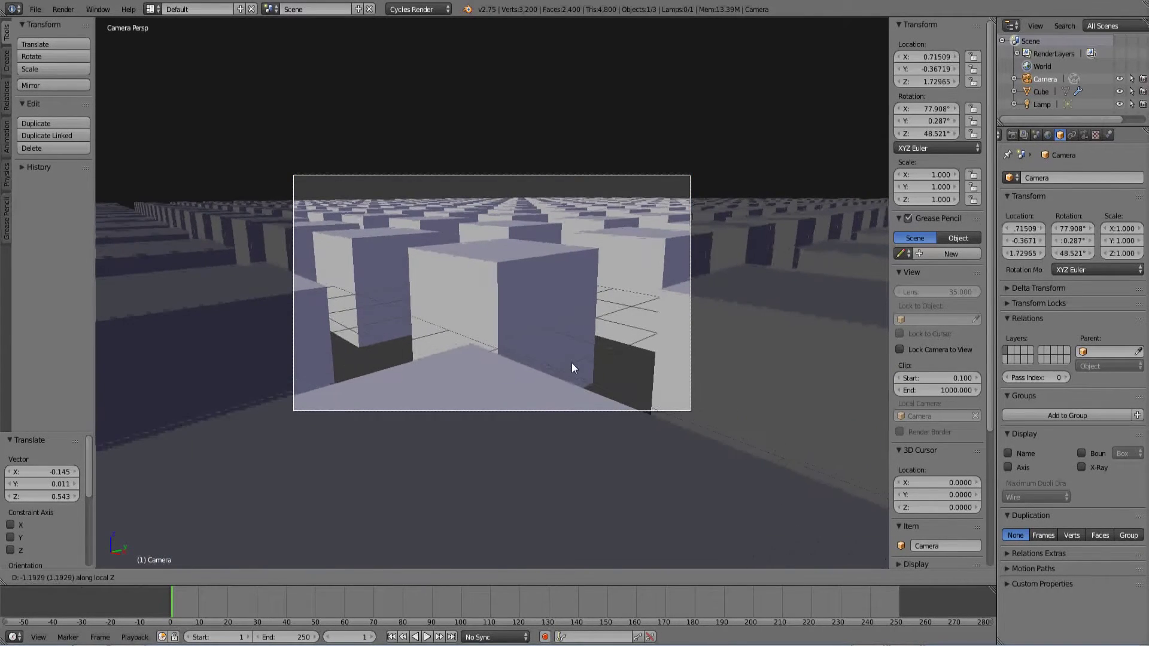
{"action": "left_click", "coordinate": [584, 362]}
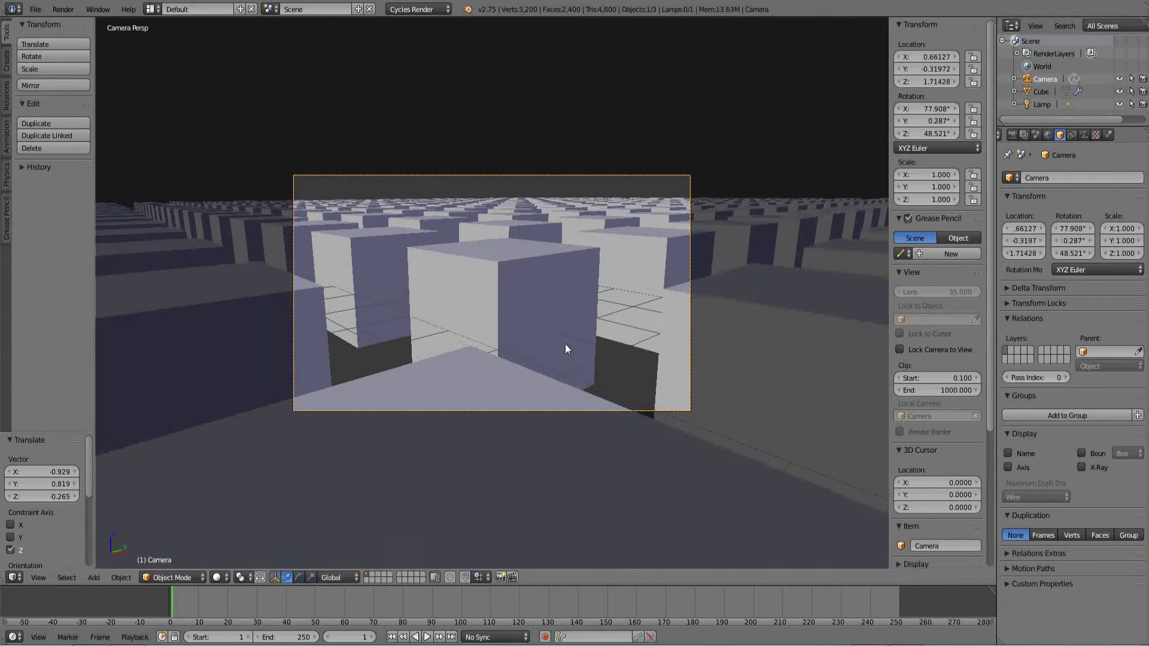
Shift the camera by about X 0.45, Y 0.66, Z 0.47 and move it further forward along its local Z axis.
{"action": "key", "text": "g"}
{"action": "left_click", "coordinate": [593, 303]}
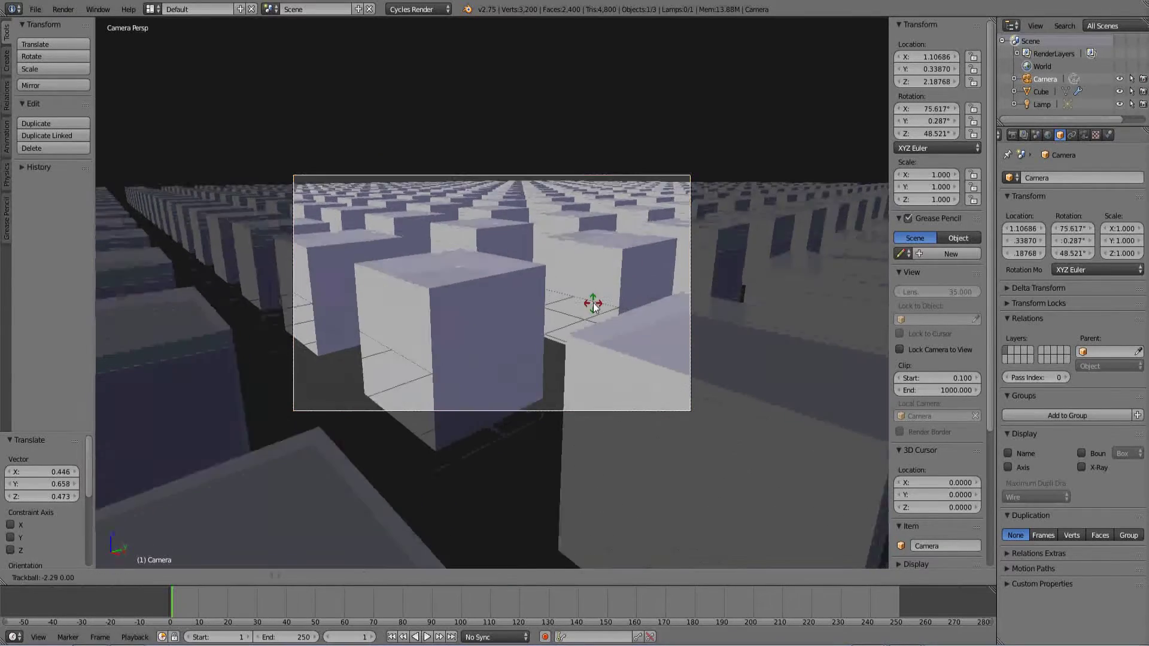
{"action": "key", "text": "r"}
{"action": "key", "text": "r"}
{"action": "key", "text": "Escape"}
{"action": "key", "text": "g"}
{"action": "key", "text": "z"}
{"action": "key", "text": "z"}
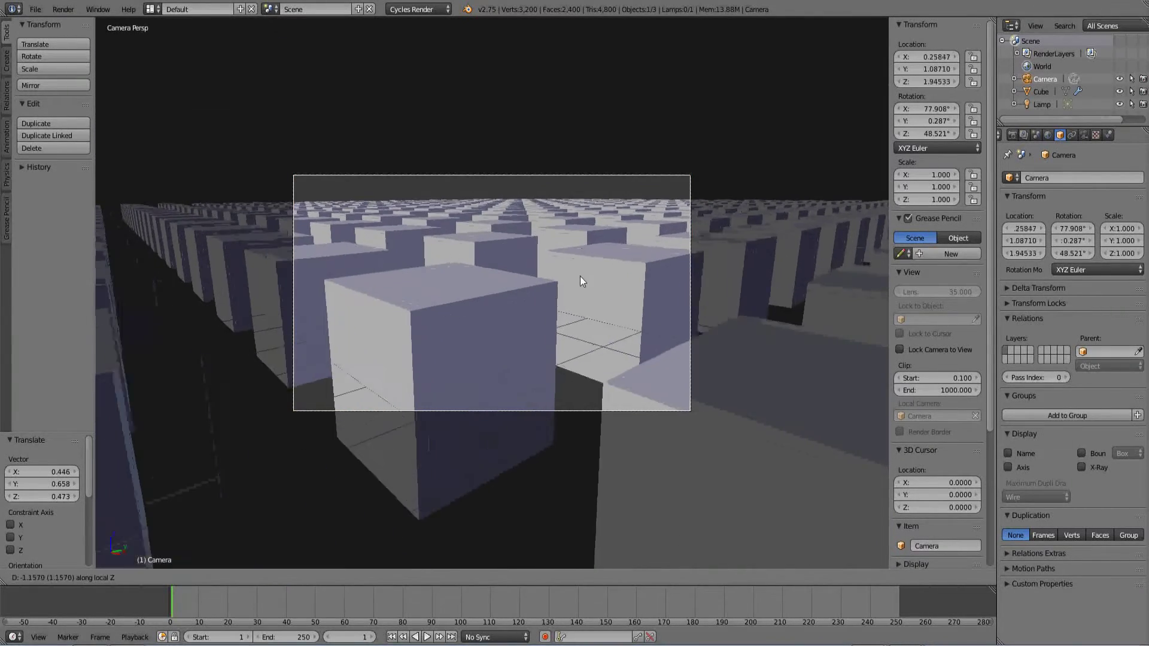
{"action": "left_click", "coordinate": [540, 306]}
Raise the camera about 1.5 units and nudge it about 0.13 units higher above the cube grid.
{"action": "key", "text": "g"}
{"action": "left_click", "coordinate": [484, 206]}
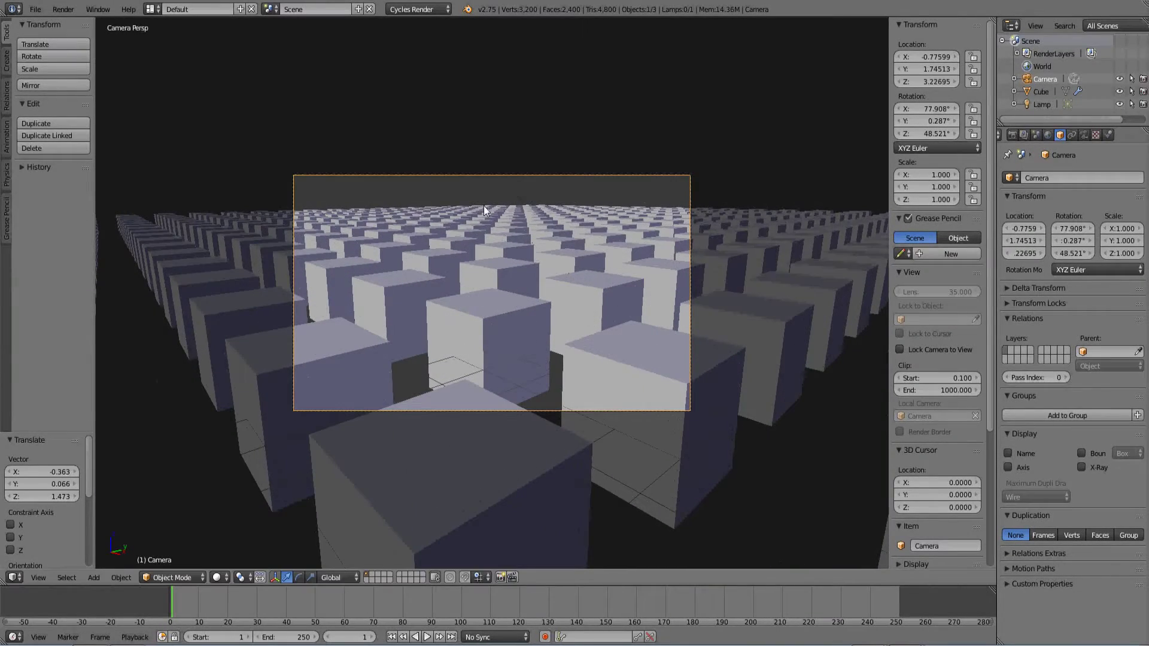
{"action": "key", "text": "g"}
{"action": "left_click", "coordinate": [512, 294]}
Tilt the camera down about 1.1° and lower it about 0.9 units so a cube fills the foreground.
{"action": "key", "text": "r"}
{"action": "key", "text": "r"}
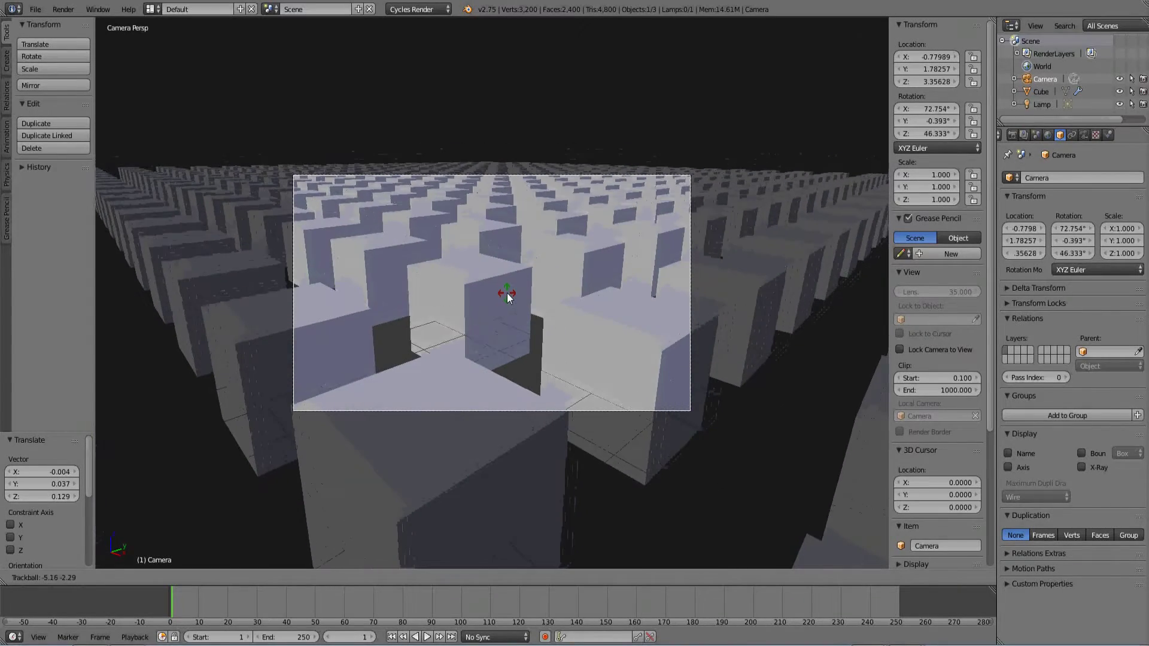
{"action": "left_click", "coordinate": [512, 271]}
{"action": "key", "text": "g"}
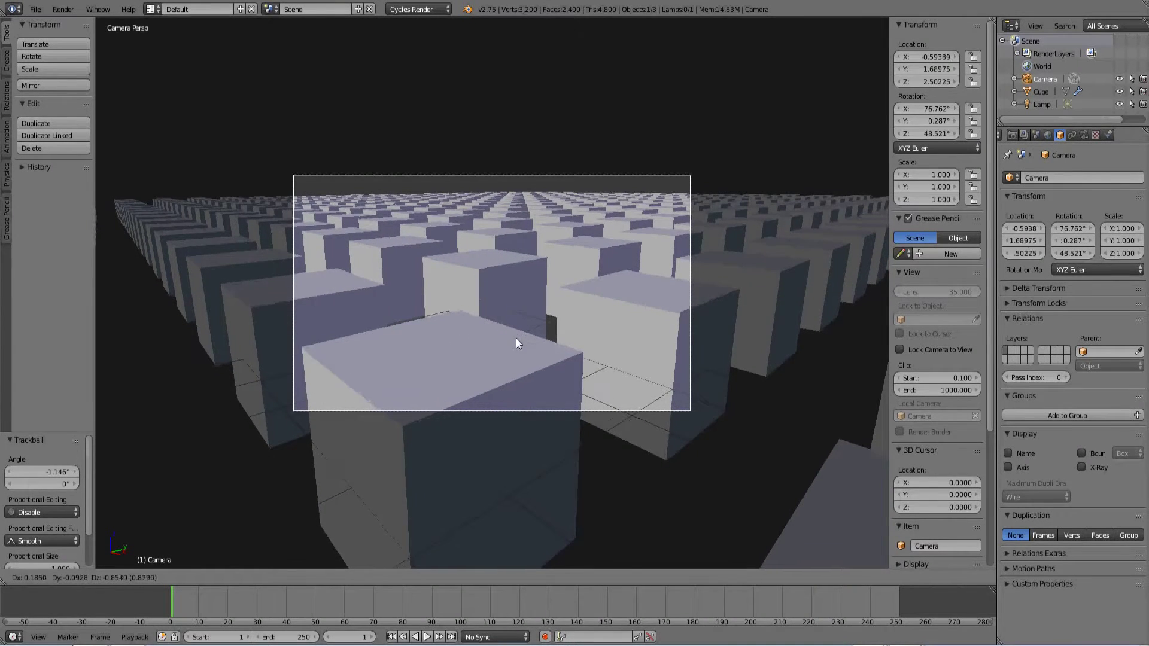
{"action": "left_click", "coordinate": [520, 346]}
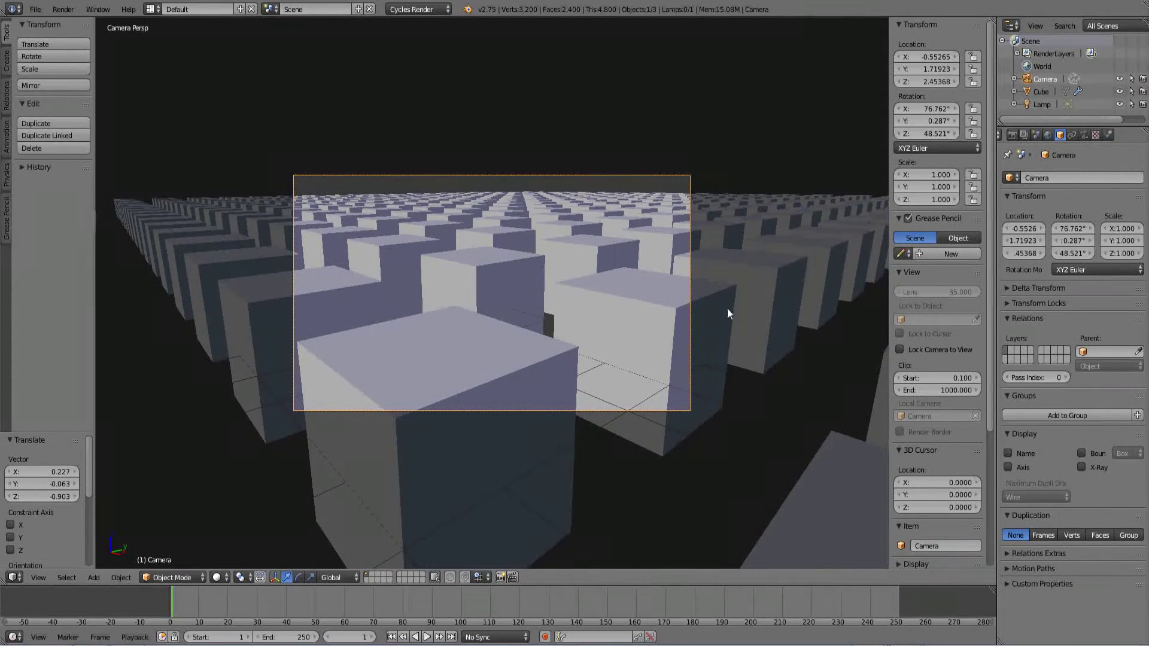
Show the camera's data settings with its lens, sensor, display and depth of field options.
{"action": "scroll", "coordinate": [712, 338], "scroll_direction": "down", "scroll_amount": 4}
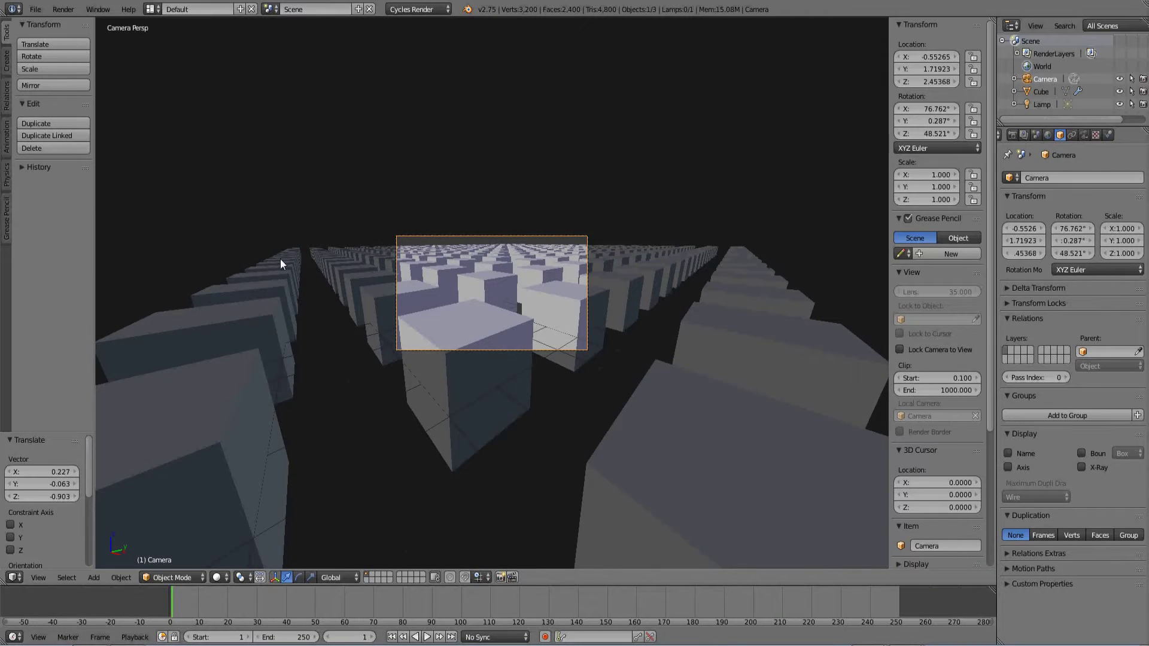
{"action": "scroll", "coordinate": [569, 397], "scroll_direction": "up", "scroll_amount": 2}
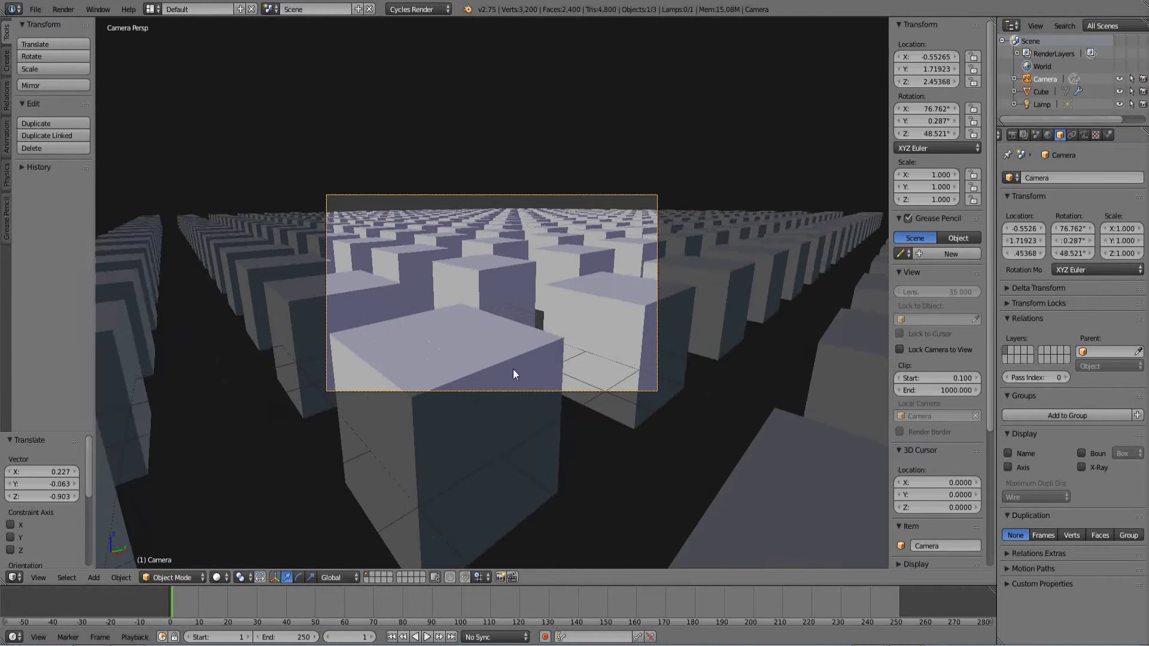
{"action": "scroll", "coordinate": [343, 282], "scroll_direction": "up", "scroll_amount": 2}
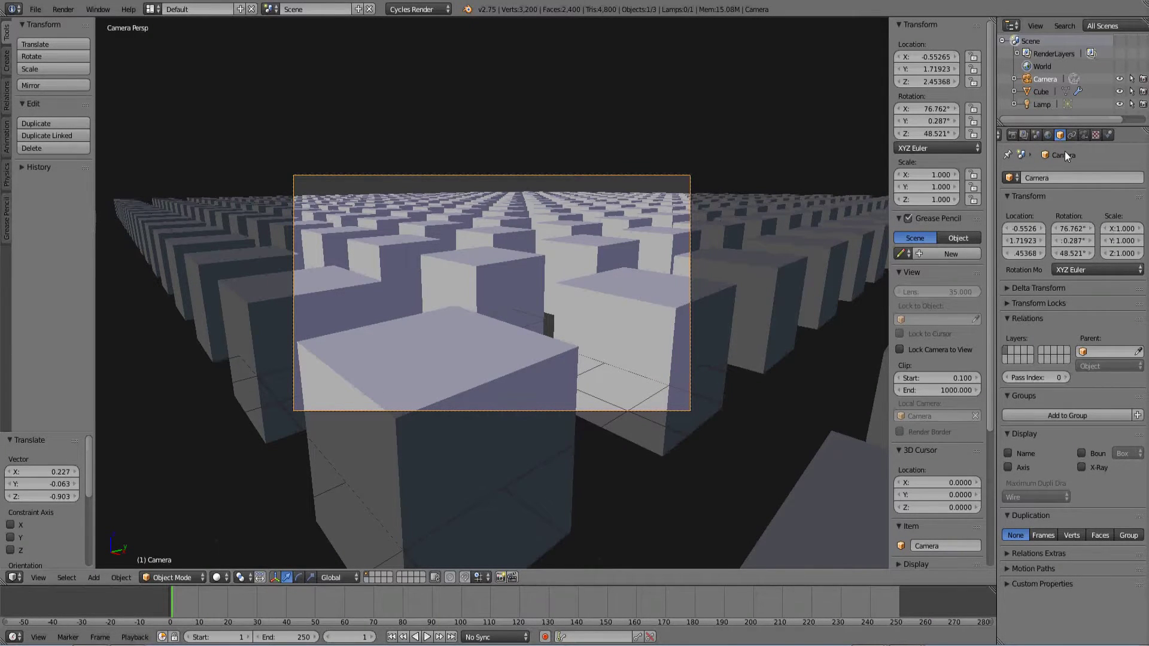
{"action": "left_click", "coordinate": [1084, 135]}
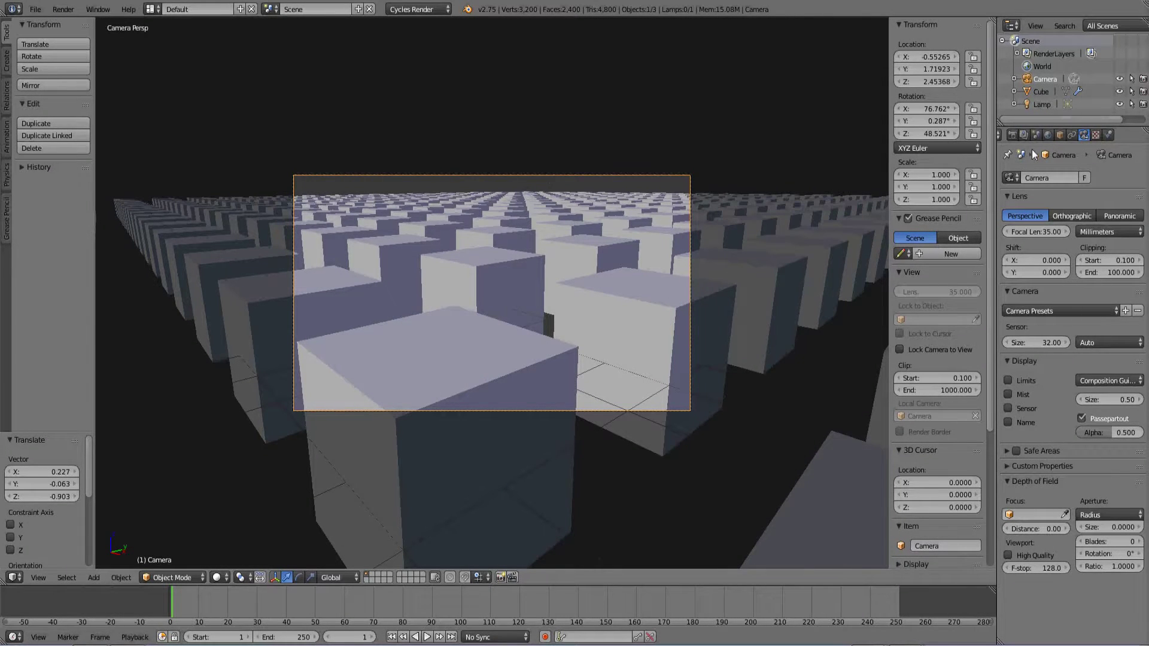
{"action": "scroll", "coordinate": [928, 486], "scroll_direction": "down", "scroll_amount": 3}
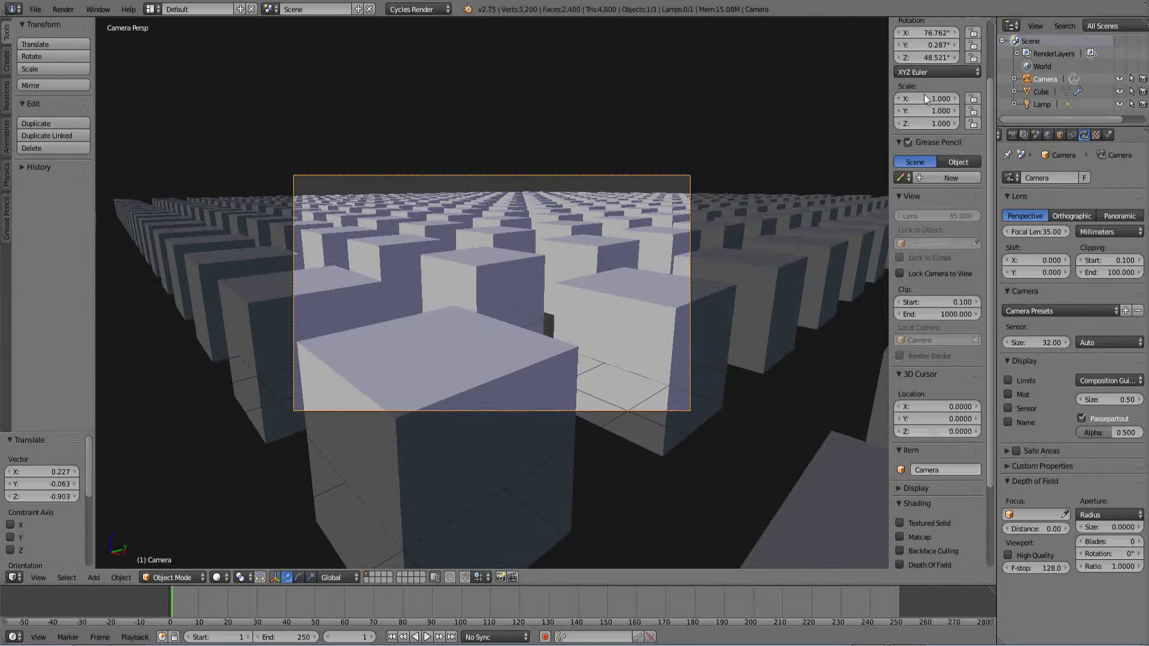
{"action": "key", "text": "n"}
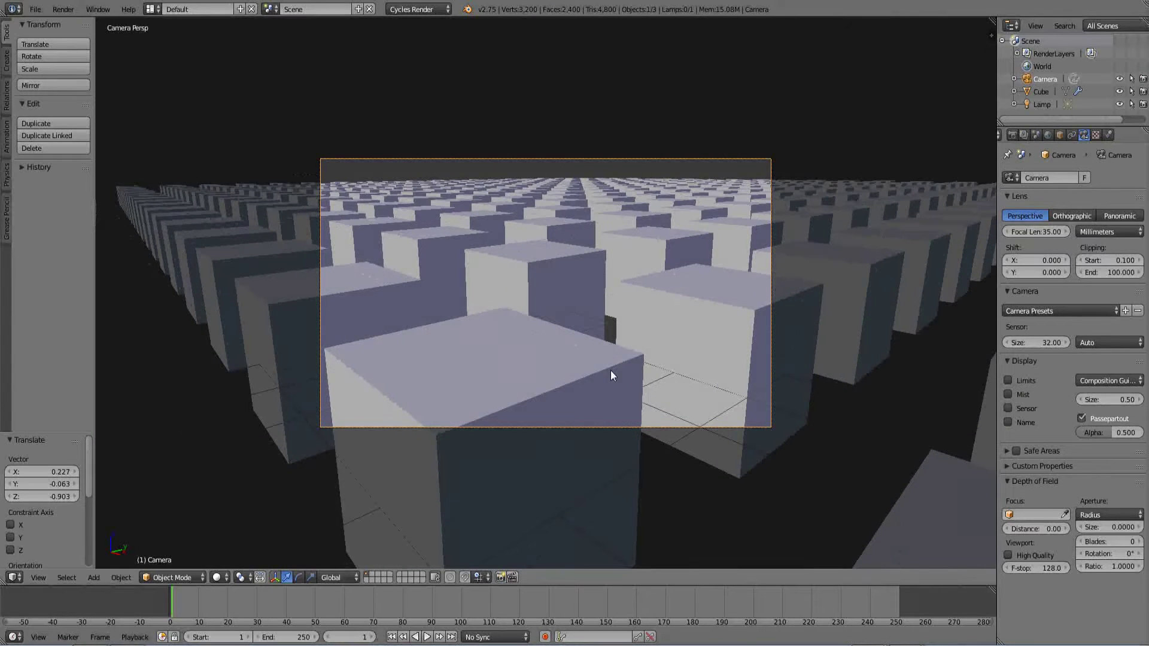
{"action": "key", "text": "t"}
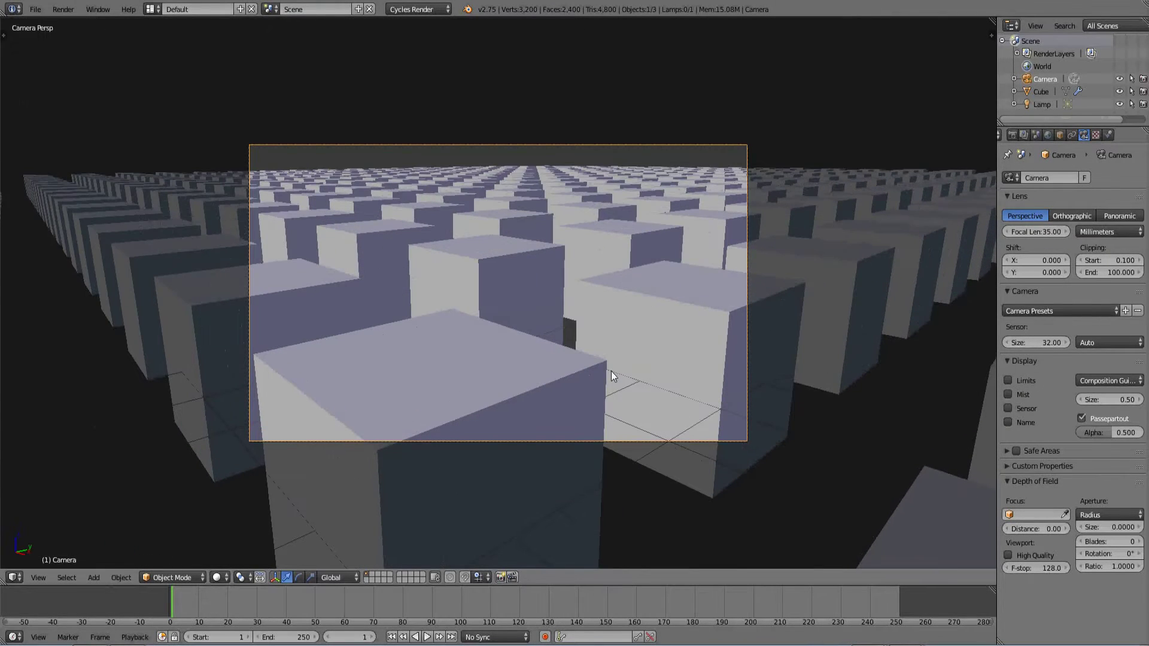
{"action": "key", "text": "t"}
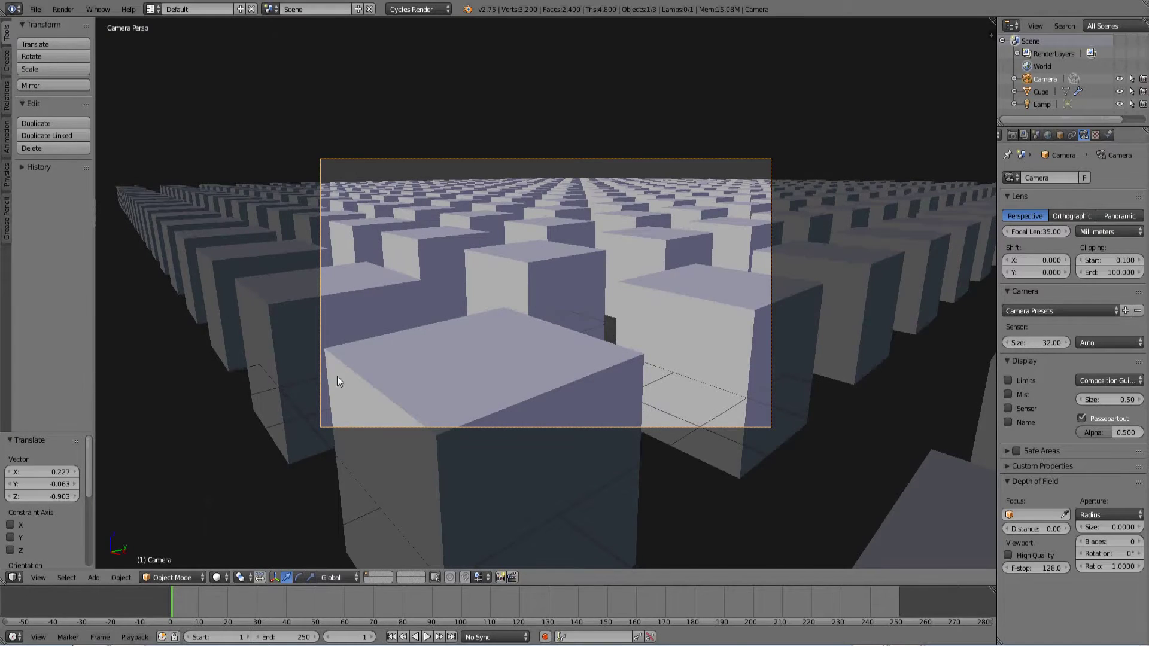
{"action": "key", "text": "n"}
Enable Depth Of Field in the 3D view's shading settings.
{"action": "scroll", "coordinate": [925, 461], "scroll_direction": "down", "scroll_amount": 5}
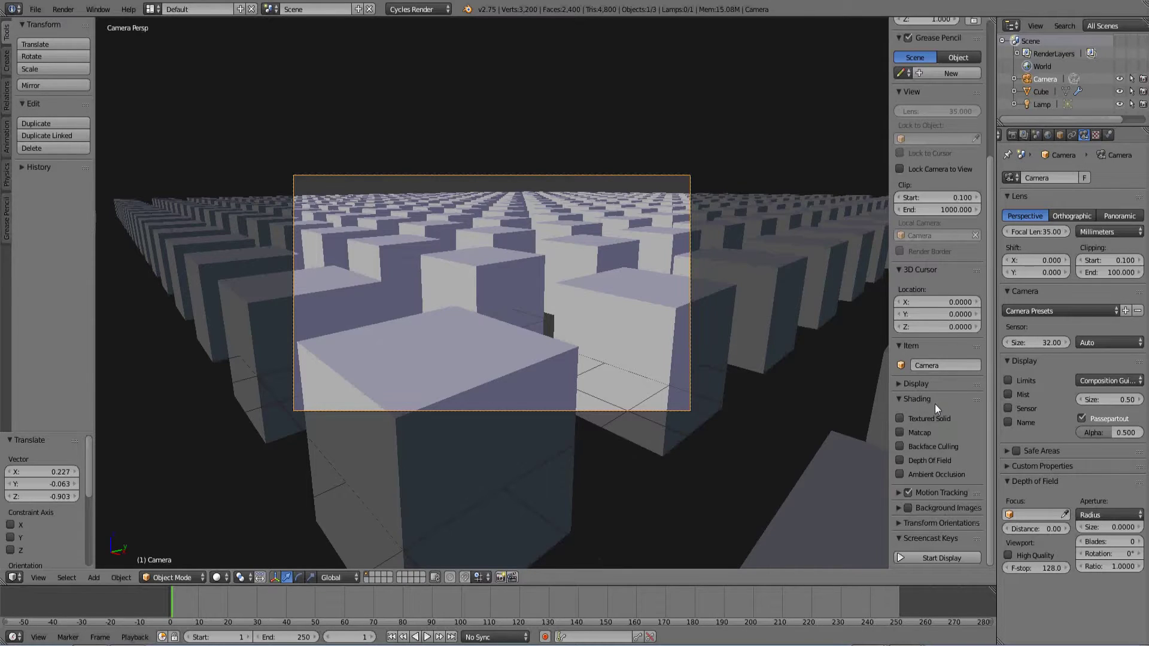
{"action": "left_click", "coordinate": [914, 403]}
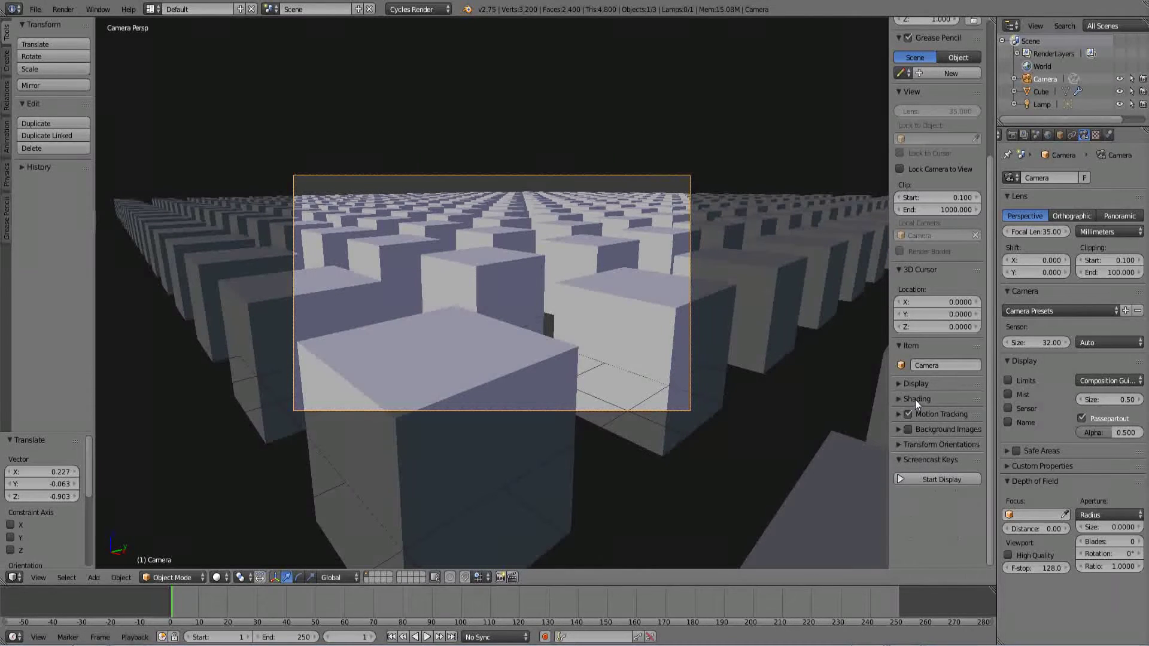
{"action": "left_click", "coordinate": [915, 400]}
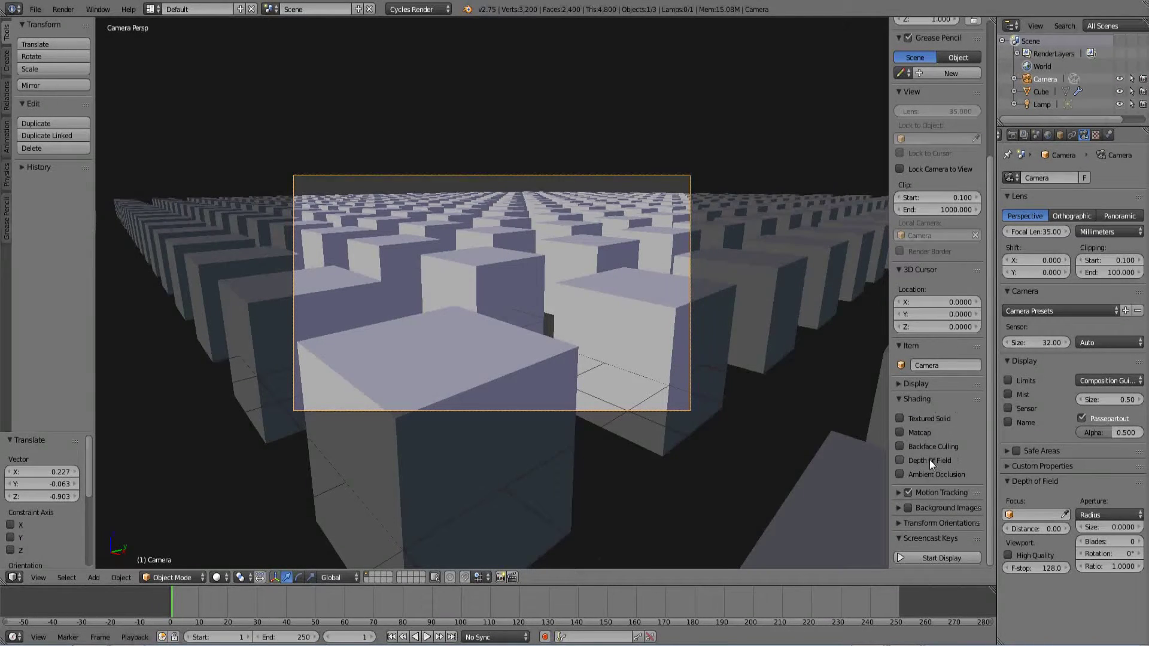
{"action": "left_click", "coordinate": [930, 461]}
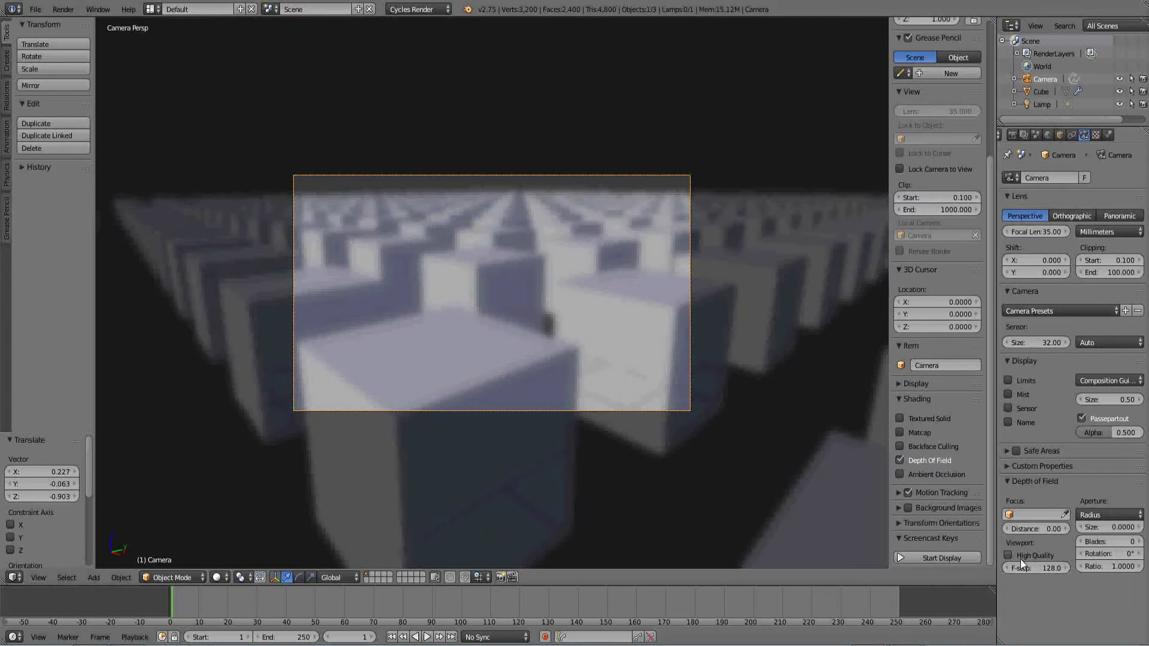
Change the camera's depth of field aperture type from Radius to F-stop.
{"action": "left_click", "coordinate": [1100, 517]}
{"action": "left_click", "coordinate": [1095, 516]}
{"action": "left_click", "coordinate": [1095, 514]}
{"action": "left_click", "coordinate": [1102, 515]}
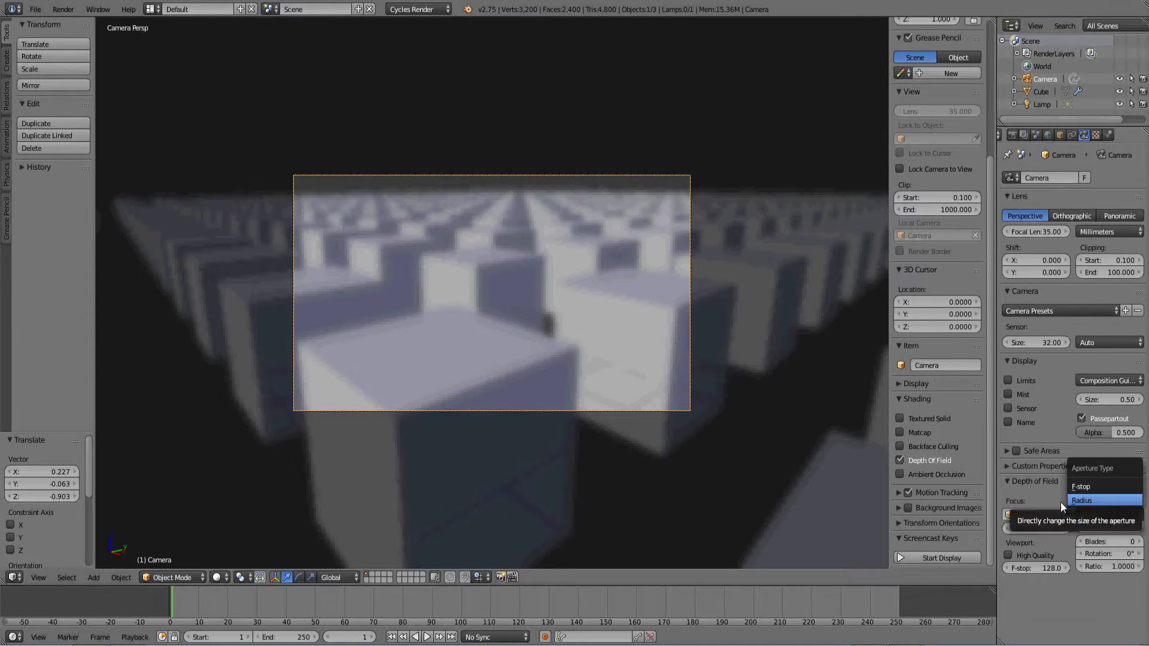
{"action": "left_click", "coordinate": [1095, 519]}
{"action": "key", "text": "Escape"}
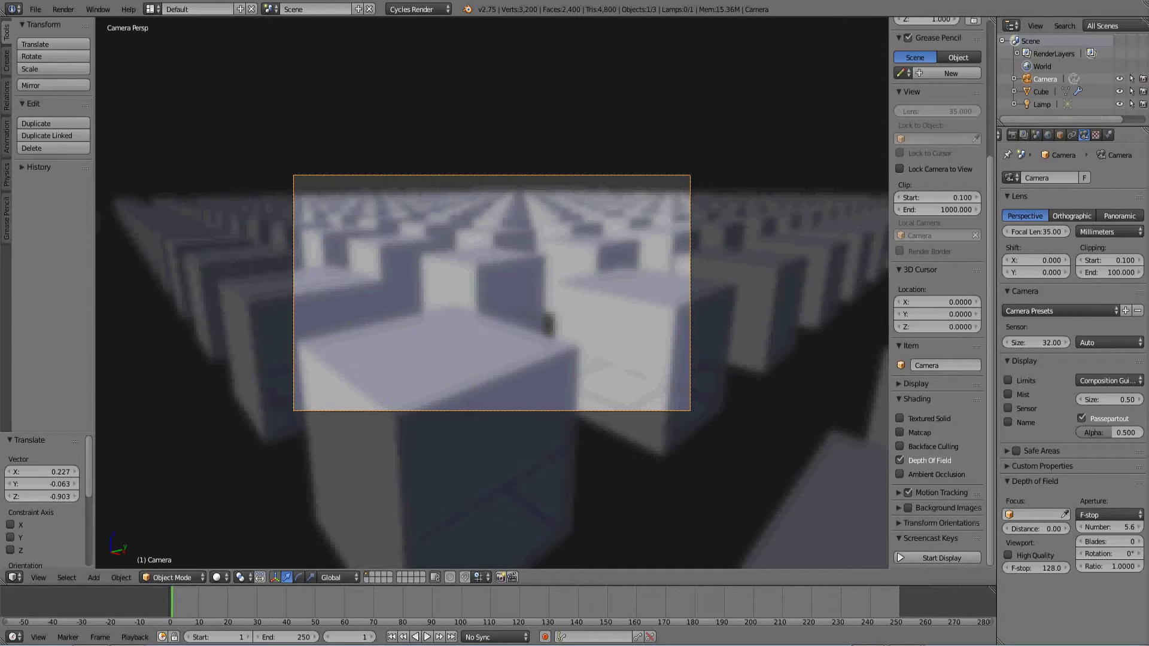
Switch to the web browser, maximize it and open the f/1.4 to f/16 chart among the aperture image results.
{"action": "key", "text": "alt+Tab"}
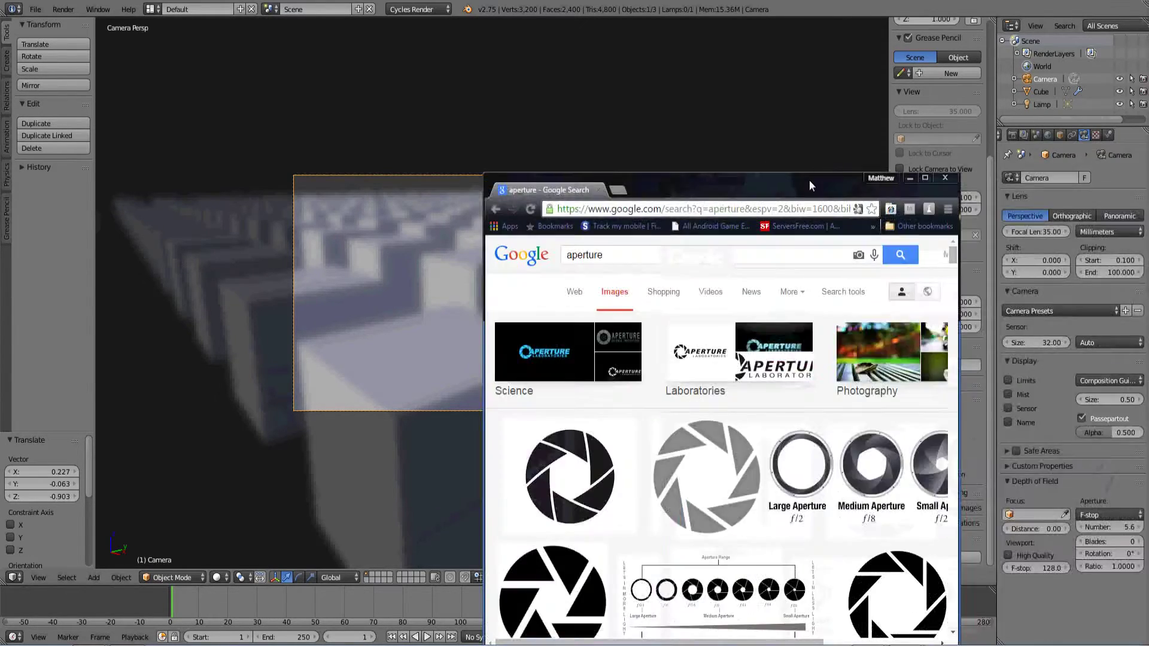
{"action": "double_click", "coordinate": [809, 180]}
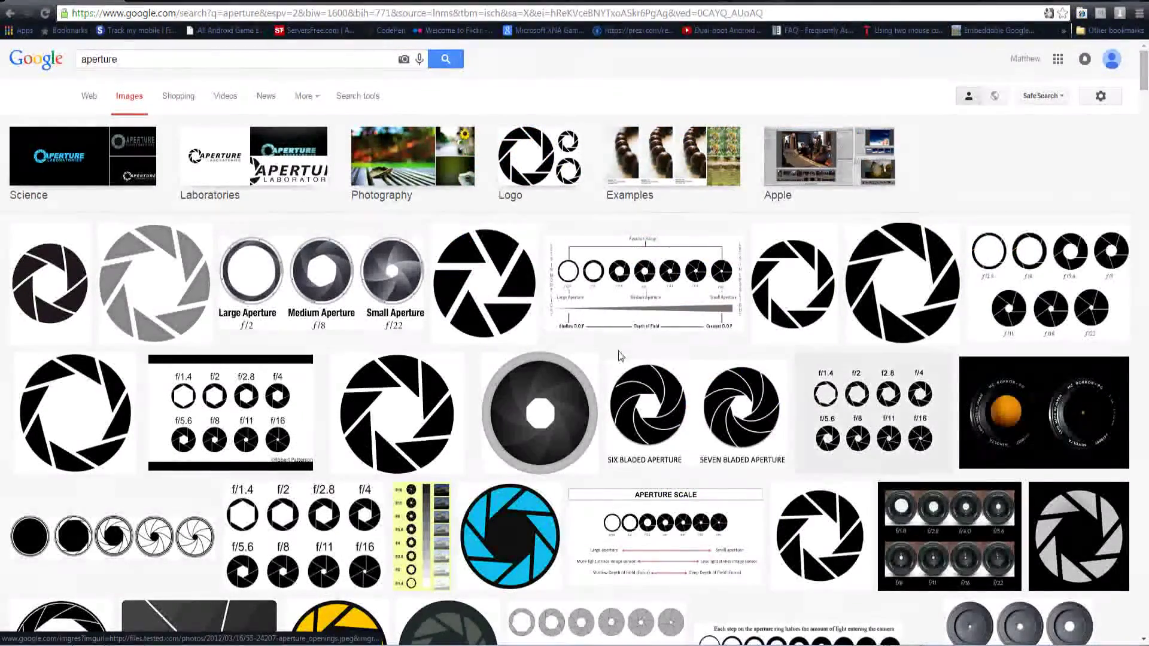
{"action": "left_click", "coordinate": [227, 422]}
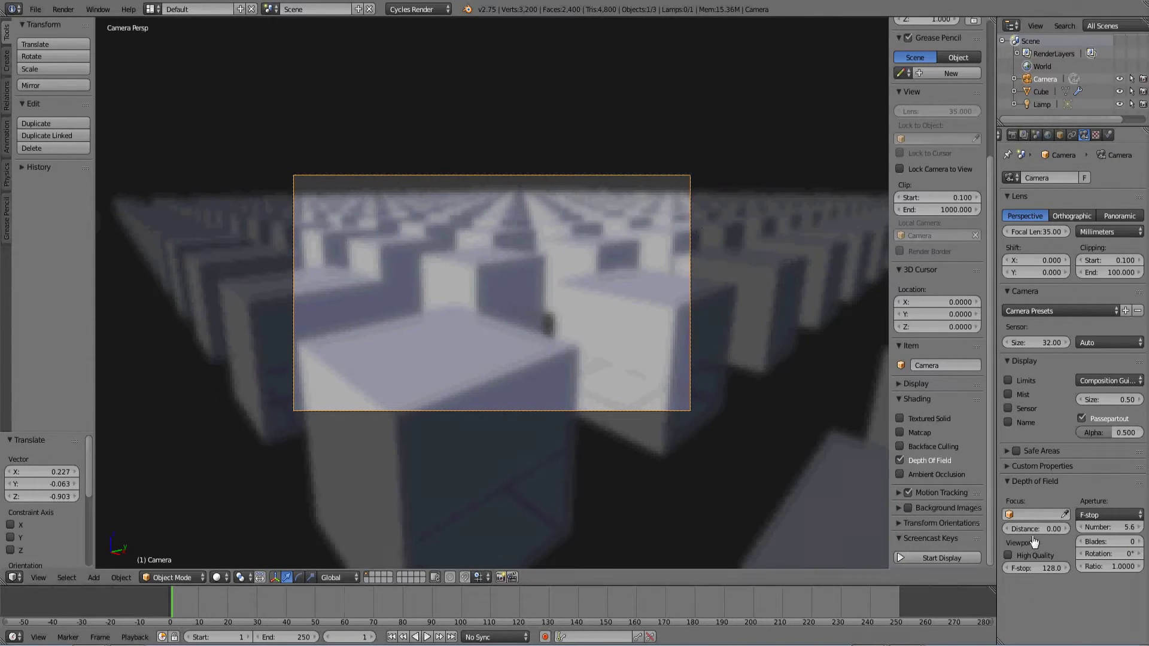
Set the camera's focus distance to about 0.36 and its aperture F-stop number to 0.2.
{"action": "left_click_drag", "start_coordinate": [1035, 529], "coordinate": [749, 544]}
{"action": "left_click_drag", "start_coordinate": [270, 597], "coordinate": [1058, 606]}
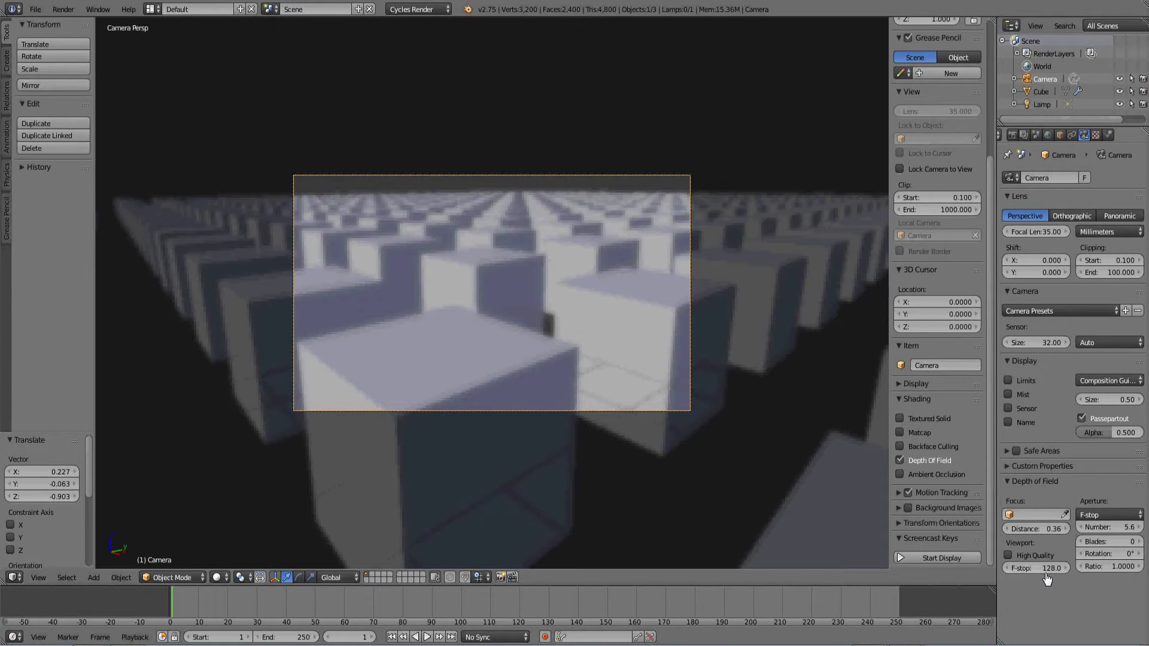
{"action": "left_click", "coordinate": [1109, 527]}
{"action": "key", "text": "Return"}
{"action": "left_click_drag", "start_coordinate": [1111, 531], "coordinate": [1096, 534]}
{"action": "left_click", "coordinate": [1100, 518]}
{"action": "scroll", "coordinate": [946, 470], "scroll_direction": "up", "scroll_amount": 6}
{"action": "scroll", "coordinate": [945, 470], "scroll_direction": "down", "scroll_amount": 2}
{"action": "scroll", "coordinate": [945, 470], "scroll_direction": "down", "scroll_amount": 3}
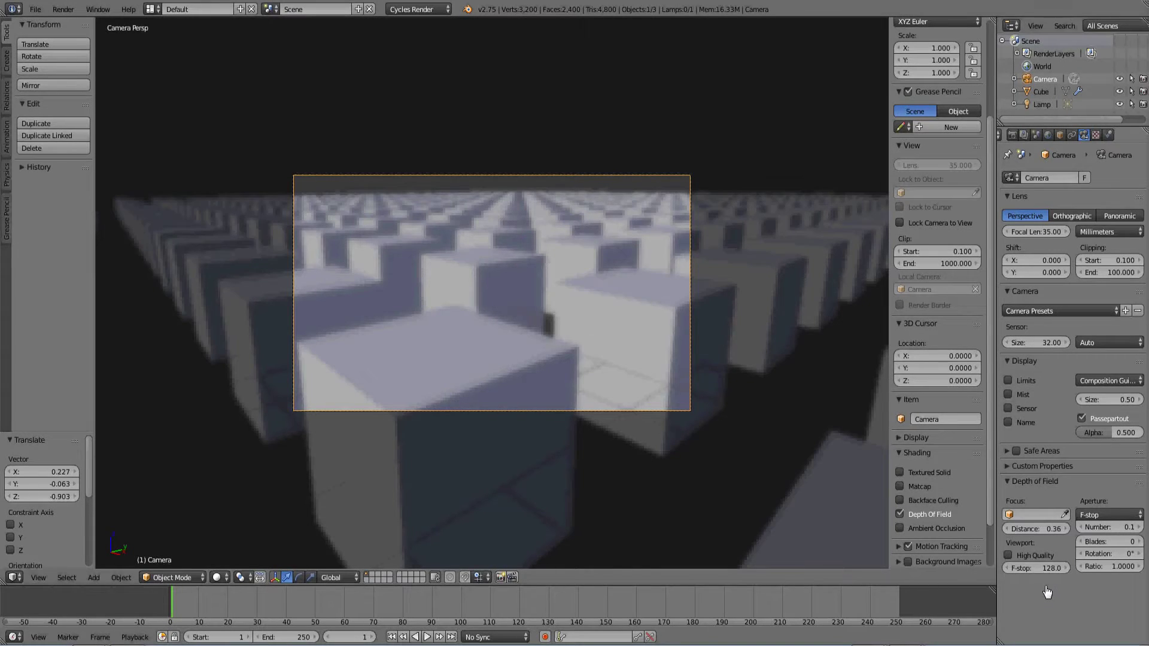
{"action": "left_click", "coordinate": [1138, 528]}
Turn on High Quality for the viewport depth of field and set the viewport F-stop to 0.2.
{"action": "left_click", "coordinate": [1010, 558]}
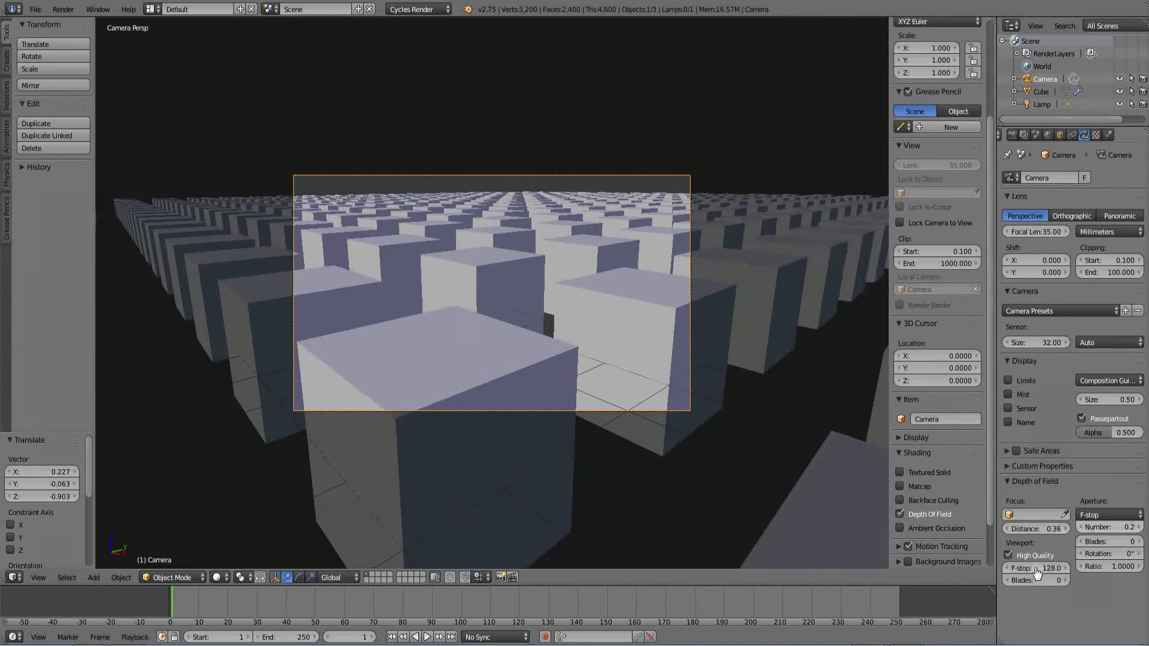
{"action": "left_click", "coordinate": [1038, 569]}
{"action": "type", "text": "2"}
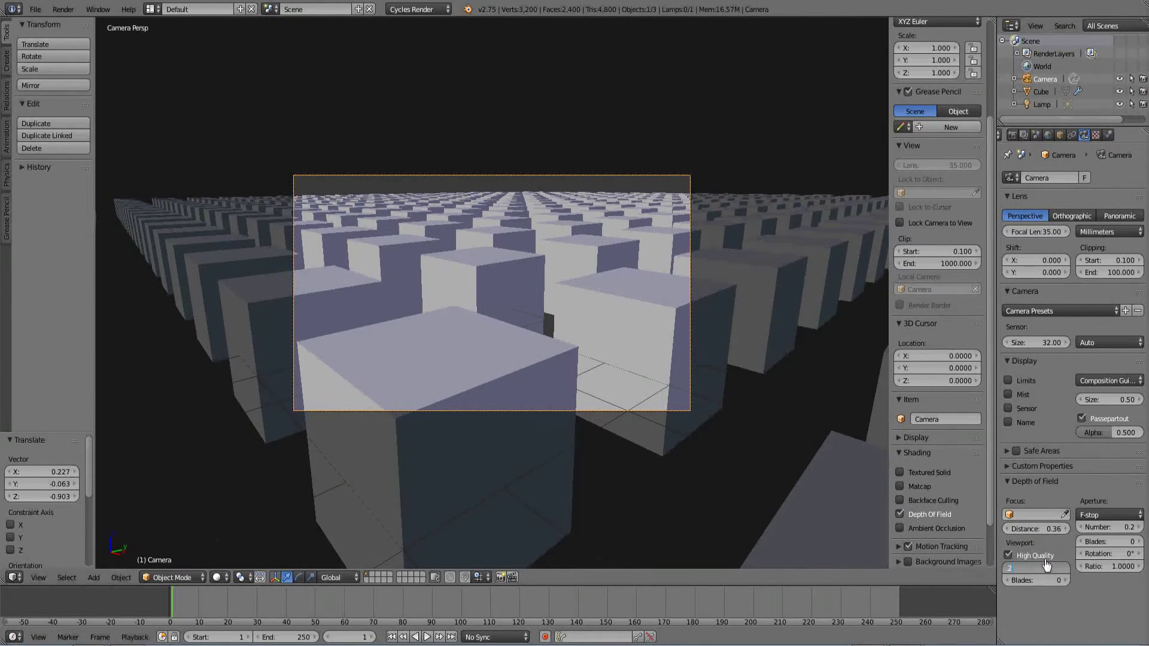
{"action": "key", "text": "Return"}
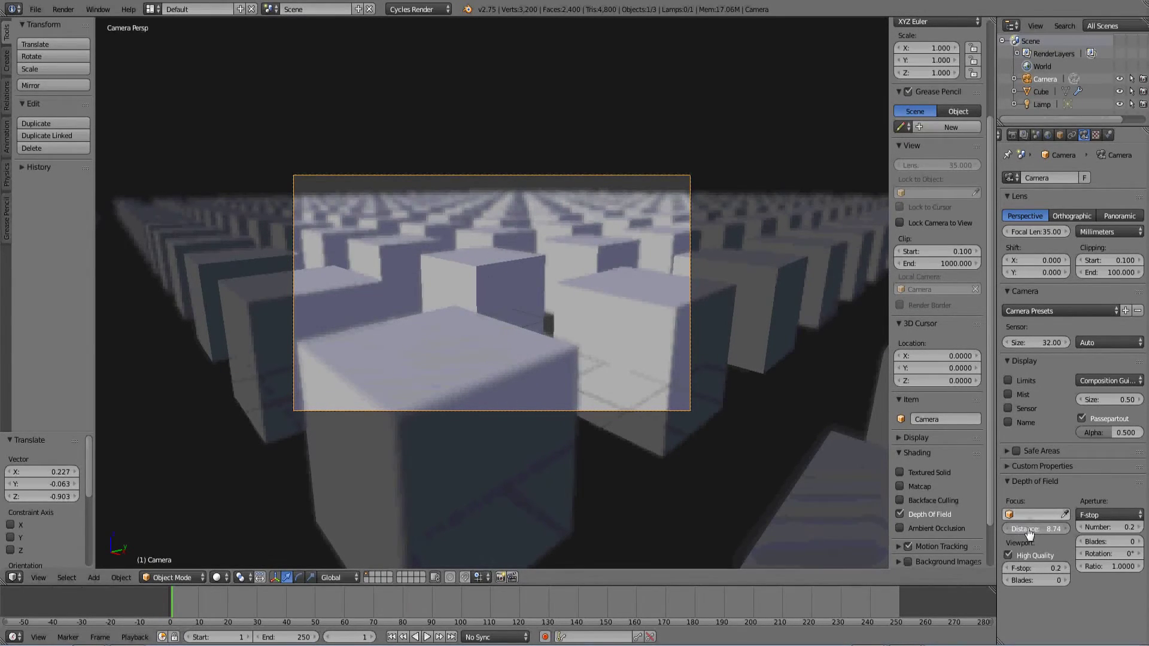
Try camera focus distances of about 3.28, 18.67 and 7.79 to shift the focus through the cube rows.
{"action": "left_click_drag", "start_coordinate": [1013, 530], "coordinate": [993, 529]}
{"action": "left_click_drag", "start_coordinate": [807, 537], "coordinate": [704, 464]}
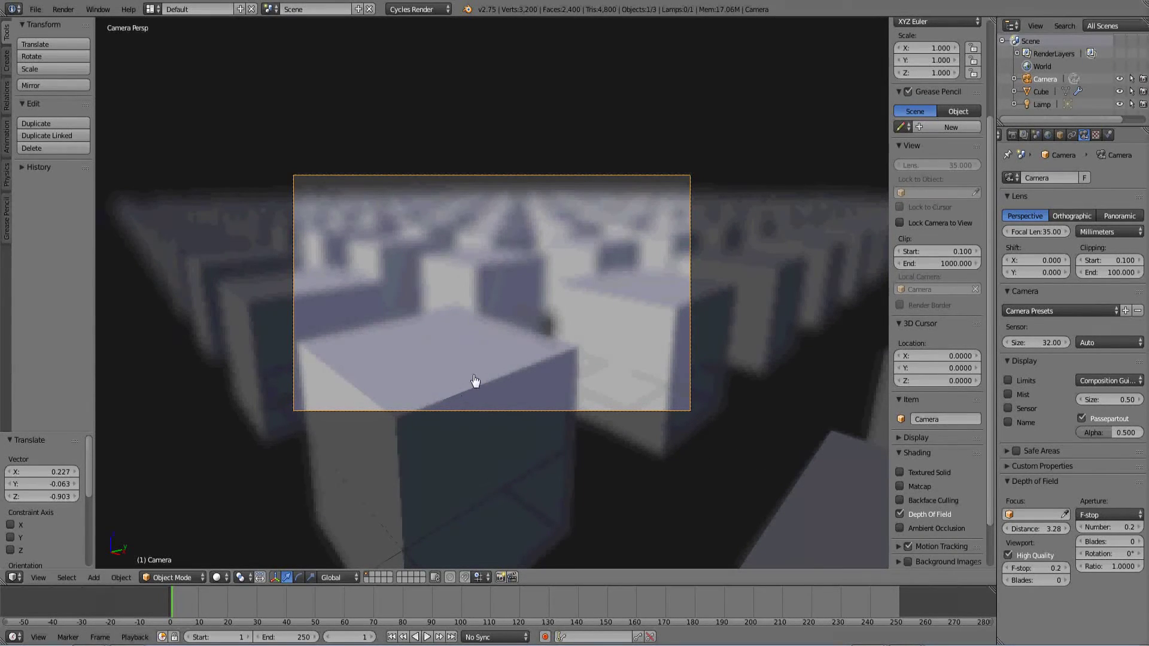
{"action": "left_click_drag", "start_coordinate": [1035, 530], "coordinate": [814, 621]}
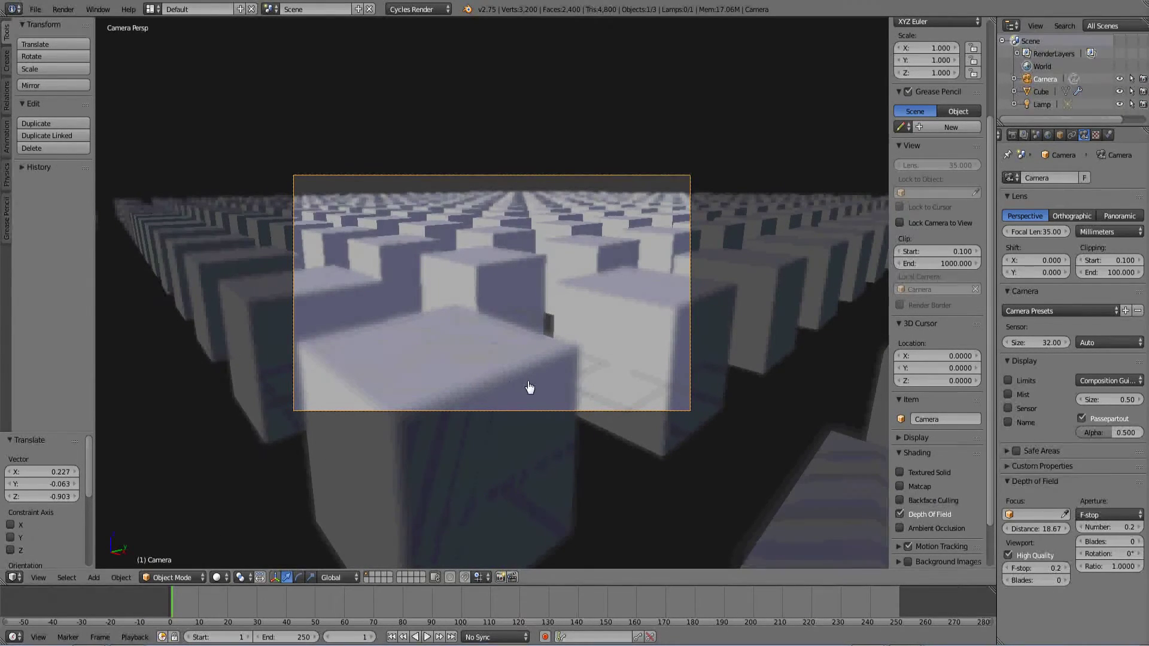
{"action": "left_click_drag", "start_coordinate": [1053, 529], "coordinate": [398, 604]}
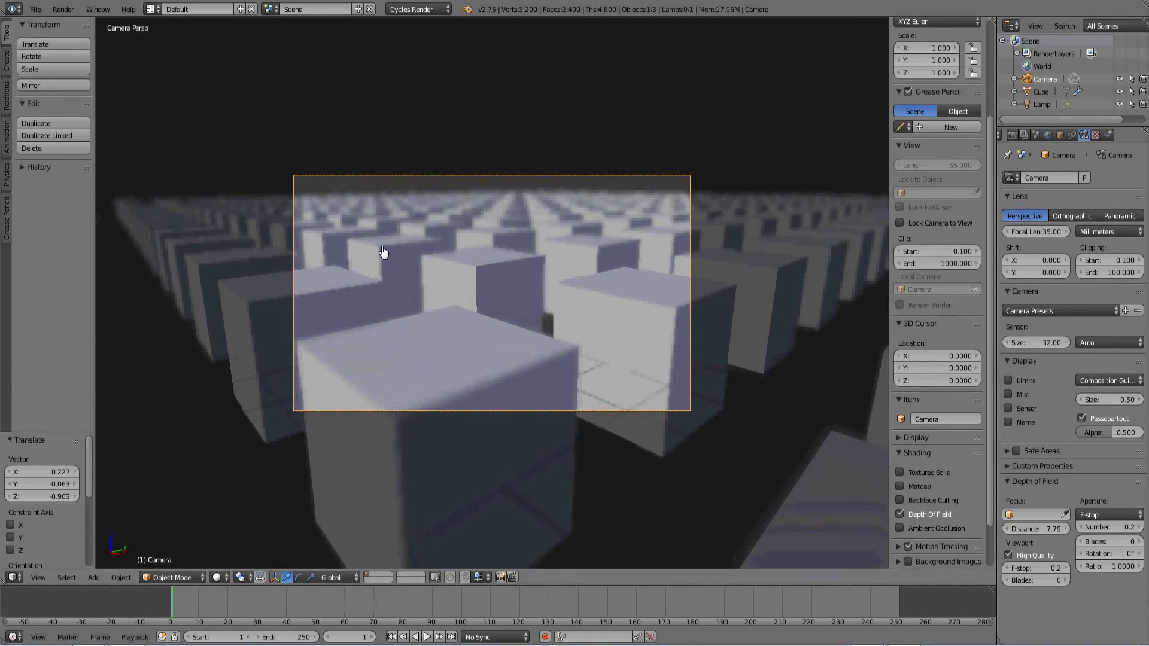
Pick the camera's DOF distance from the farthest cubes, and again from the shaded side of the front cube.
{"action": "key", "text": "w"}
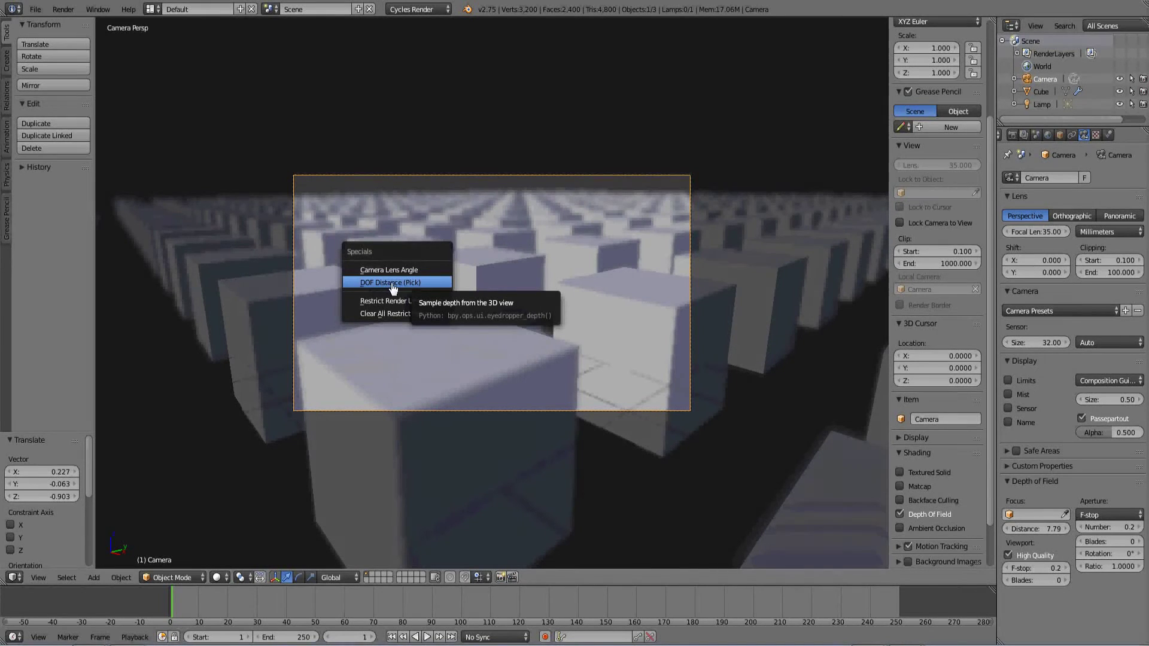
{"action": "left_click", "coordinate": [426, 284]}
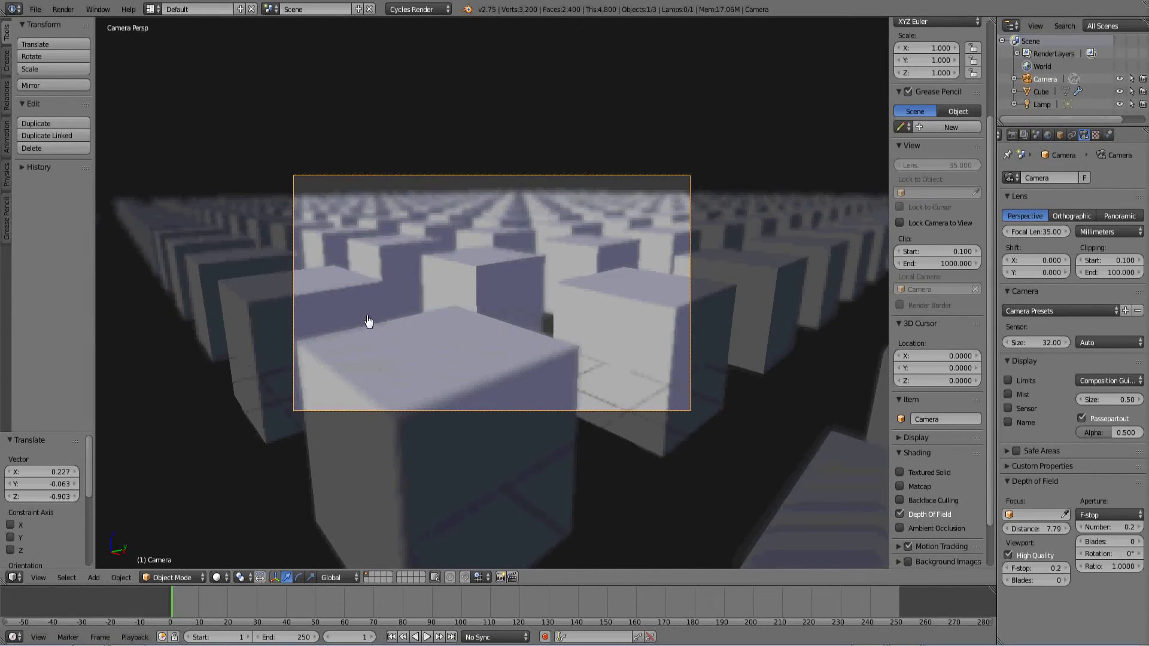
{"action": "left_click", "coordinate": [517, 204]}
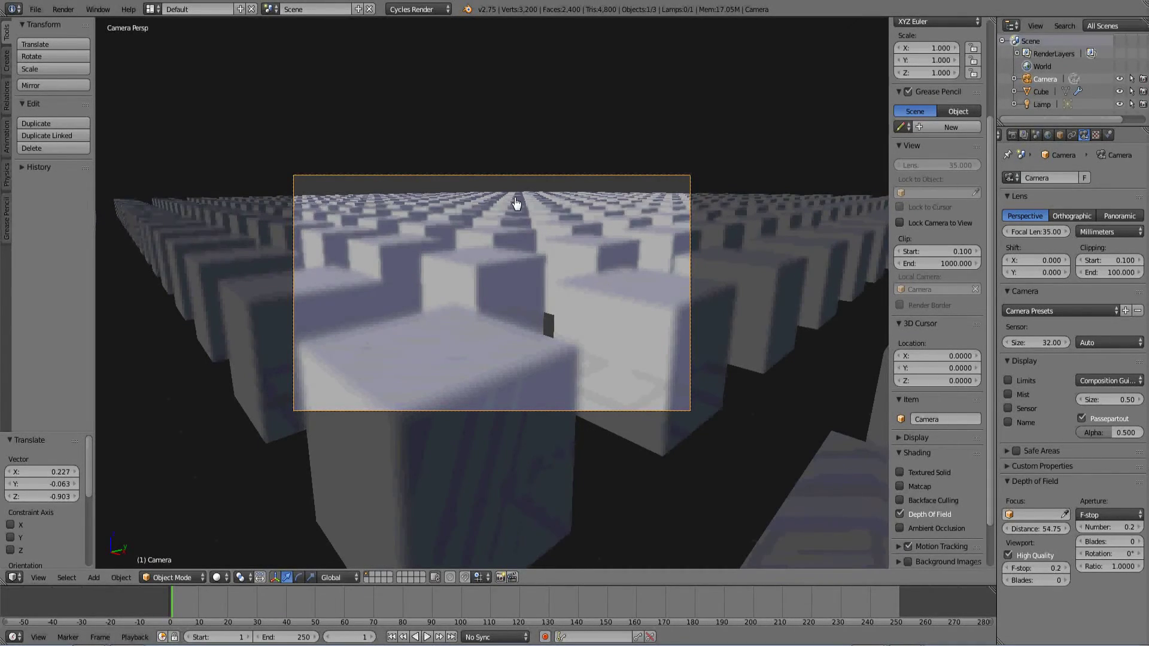
{"action": "key", "text": "w"}
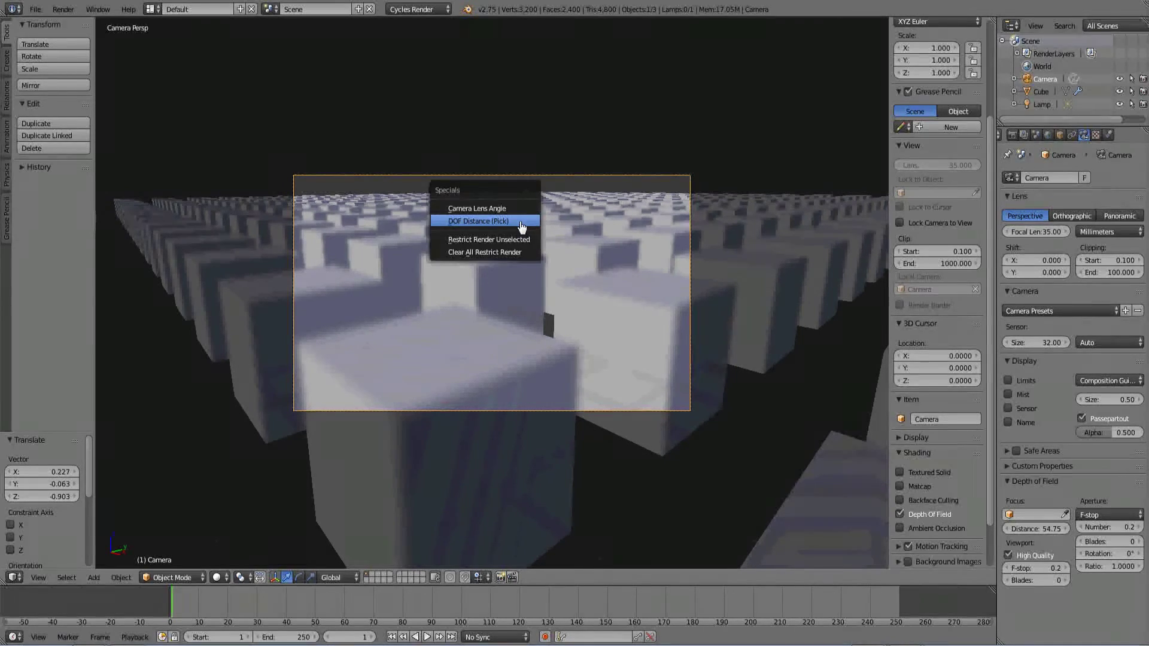
{"action": "key", "text": "Escape"}
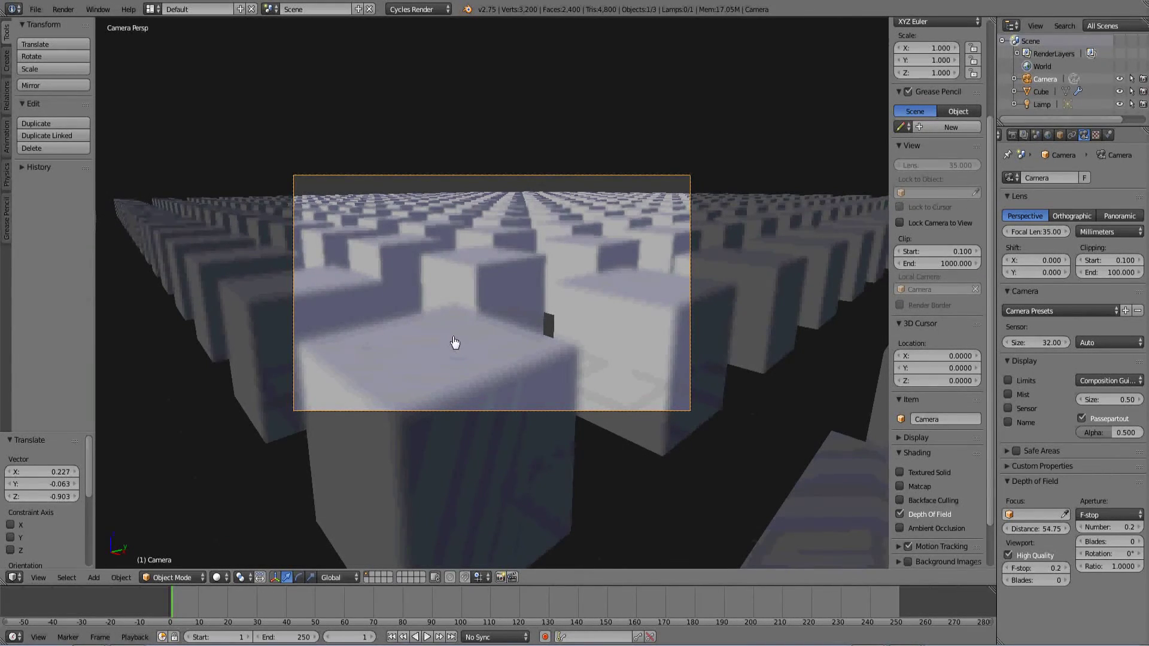
{"action": "left_click", "coordinate": [550, 373]}
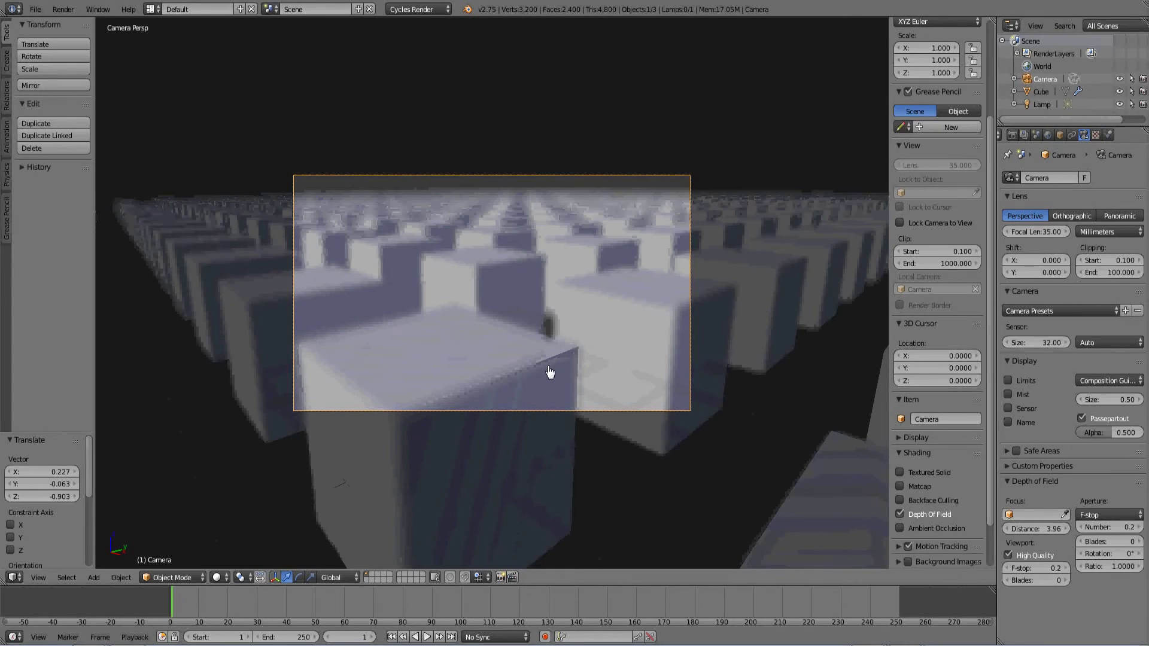
Pick the DOF distance from the cube to the left behind the front one, and again on the front cube's top.
{"action": "key", "text": "w"}
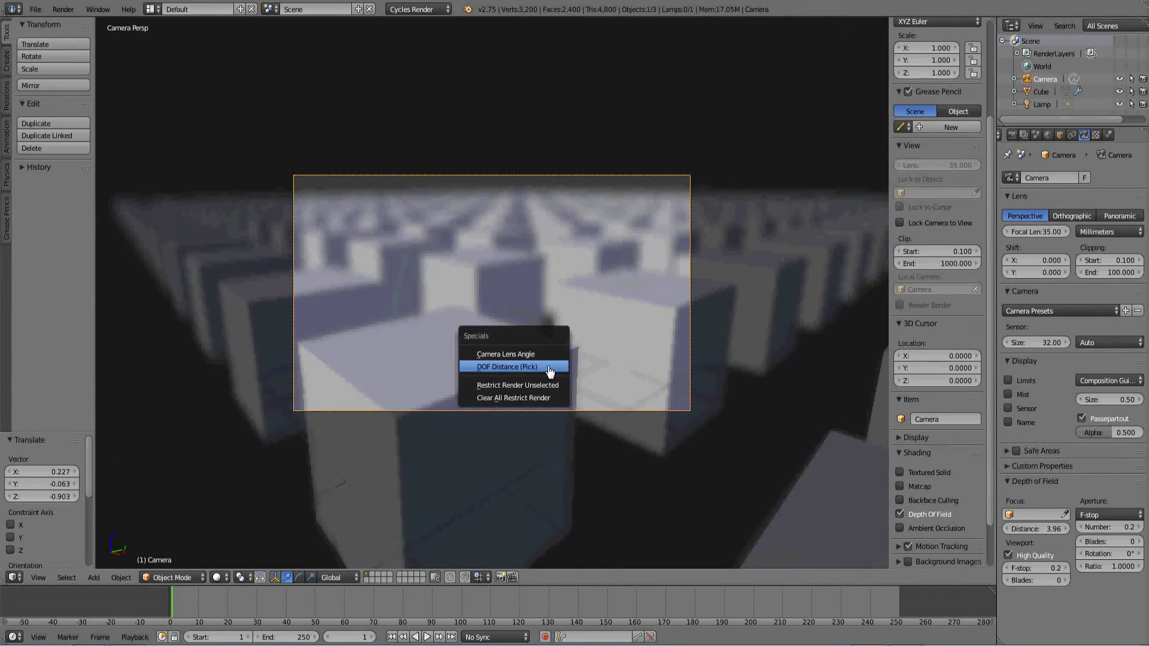
{"action": "left_click", "coordinate": [550, 372]}
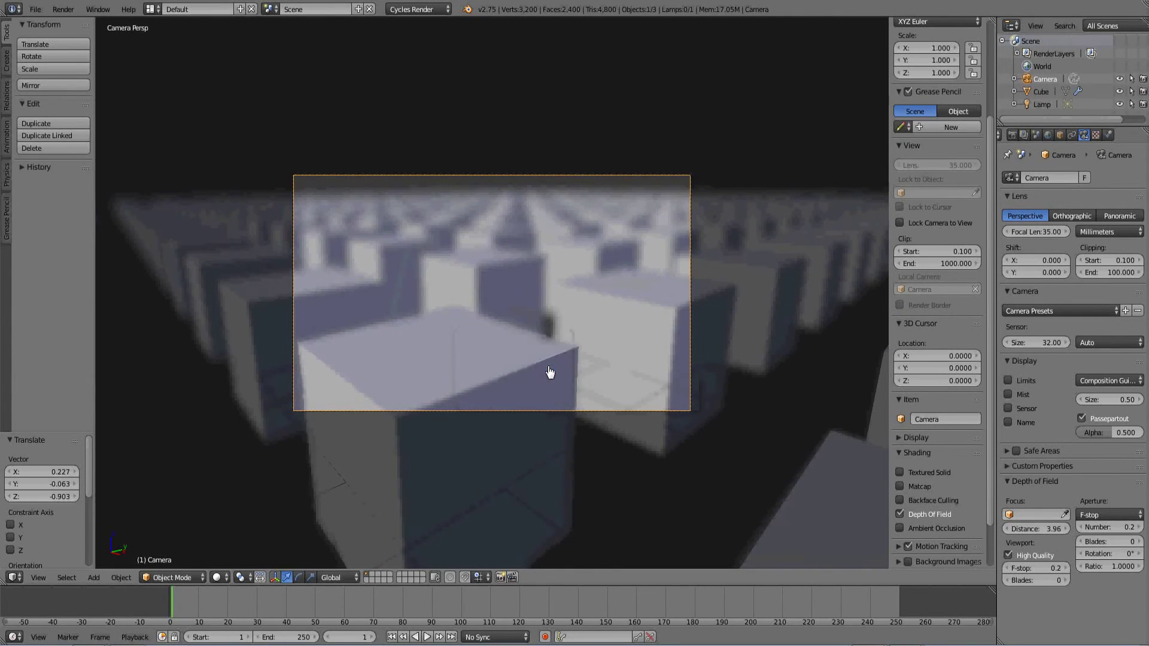
{"action": "left_click", "coordinate": [348, 292]}
{"action": "key", "text": "w"}
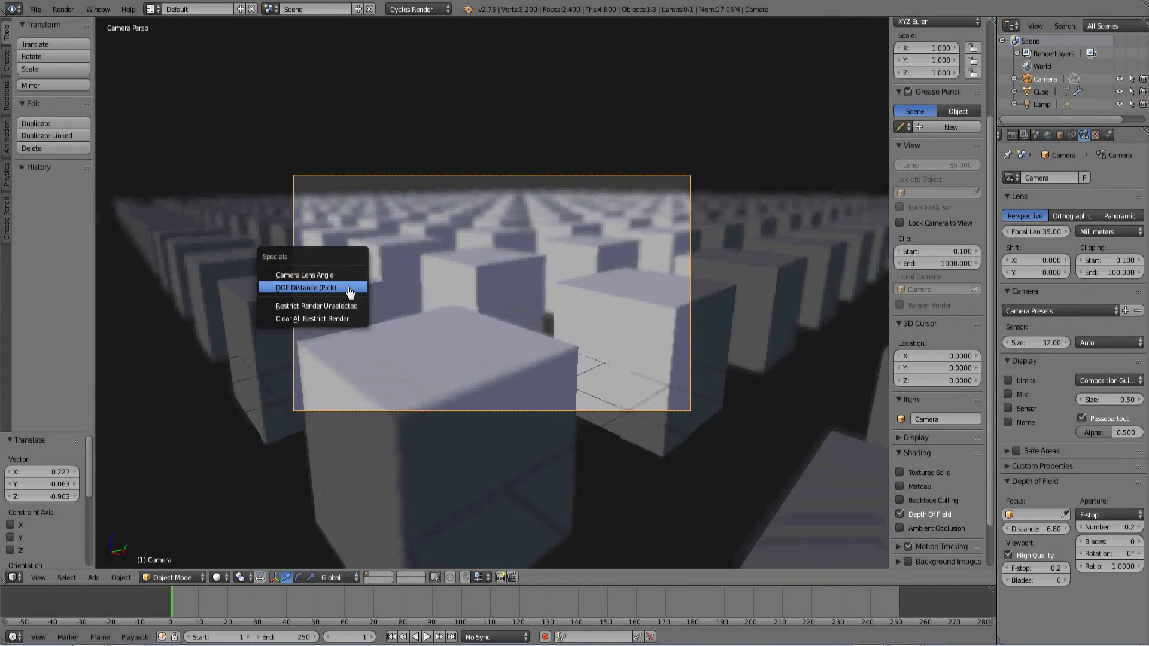
{"action": "left_click", "coordinate": [350, 290]}
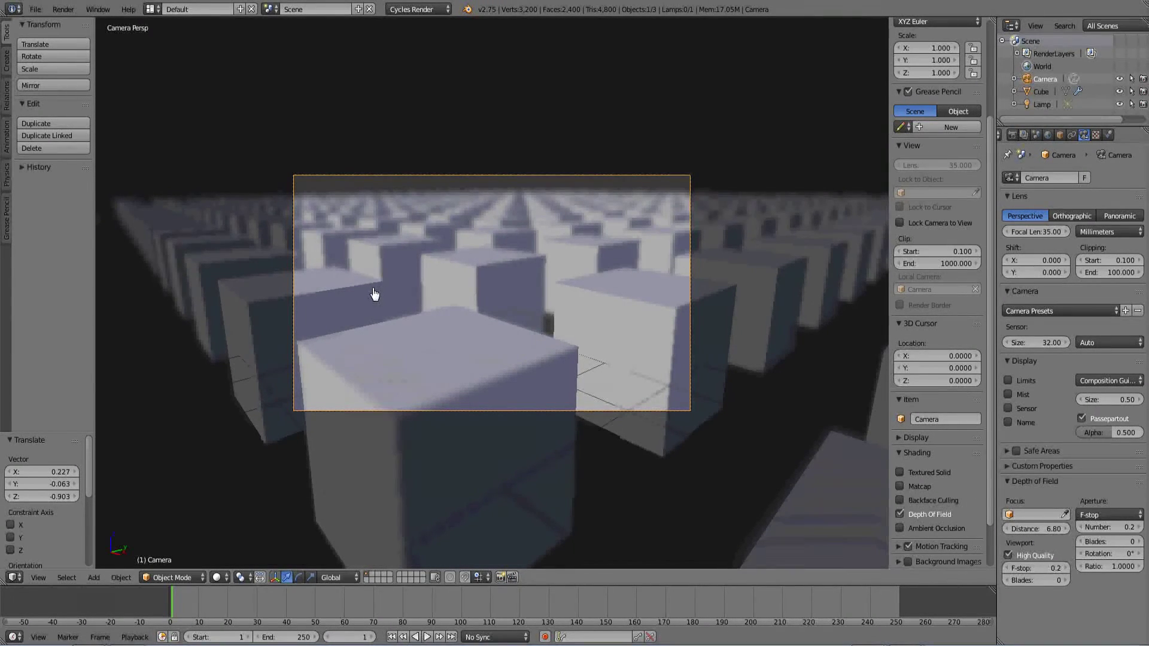
{"action": "mouse_move", "coordinate": [458, 330]}
{"action": "left_mouse_down"}
{"action": "mouse_move", "coordinate": [443, 315]}
{"action": "mouse_move", "coordinate": [581, 195]}
{"action": "mouse_move", "coordinate": [598, 242]}
{"action": "mouse_move", "coordinate": [548, 350]}
{"action": "mouse_move", "coordinate": [478, 227]}
{"action": "mouse_move", "coordinate": [532, 304]}
{"action": "mouse_move", "coordinate": [555, 392]}
{"action": "mouse_move", "coordinate": [506, 377]}
{"action": "mouse_move", "coordinate": [510, 339]}
{"action": "mouse_move", "coordinate": [455, 349]}
{"action": "mouse_move", "coordinate": [523, 349]}
{"action": "mouse_move", "coordinate": [503, 357]}
{"action": "mouse_move", "coordinate": [457, 343]}
{"action": "mouse_move", "coordinate": [514, 357]}
{"action": "mouse_move", "coordinate": [413, 359]}
{"action": "mouse_move", "coordinate": [446, 354]}
{"action": "mouse_move", "coordinate": [425, 313]}
{"action": "mouse_move", "coordinate": [438, 194]}
{"action": "mouse_move", "coordinate": [477, 207]}
{"action": "mouse_move", "coordinate": [410, 206]}
{"action": "mouse_move", "coordinate": [496, 203]}
{"action": "mouse_move", "coordinate": [508, 282]}
{"action": "mouse_move", "coordinate": [534, 324]}
{"action": "mouse_move", "coordinate": [480, 344]}
{"action": "mouse_move", "coordinate": [504, 336]}
{"action": "mouse_move", "coordinate": [385, 336]}
{"action": "mouse_move", "coordinate": [479, 331]}
{"action": "mouse_move", "coordinate": [449, 299]}
{"action": "mouse_move", "coordinate": [490, 311]}
{"action": "mouse_move", "coordinate": [466, 326]}
{"action": "left_mouse_up"}
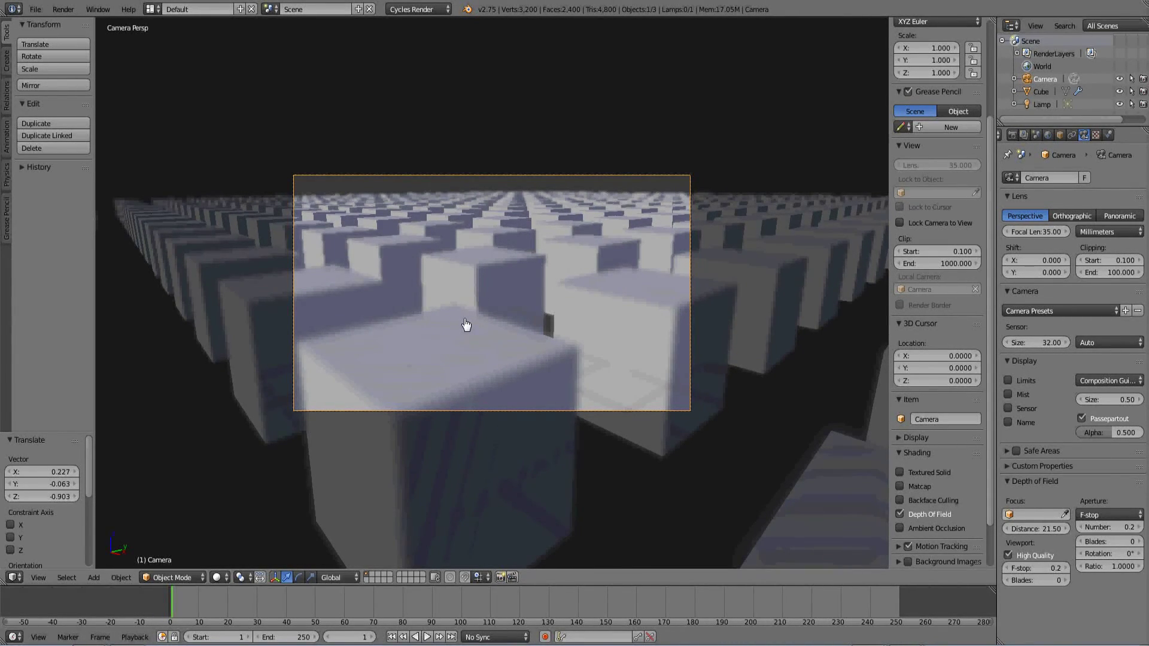
Sample the DOF distance from the left second-row cube, and again from the right second-row cube.
{"action": "key", "text": "w"}
{"action": "left_click", "coordinate": [466, 320]}
{"action": "left_click", "coordinate": [346, 295]}
{"action": "key", "text": "w"}
{"action": "left_click", "coordinate": [442, 309]}
{"action": "left_click", "coordinate": [616, 312]}
Pick the DOF distance from the distant rows near the grid's centre, and again at the front cube's rear top corner.
{"action": "key", "text": "w"}
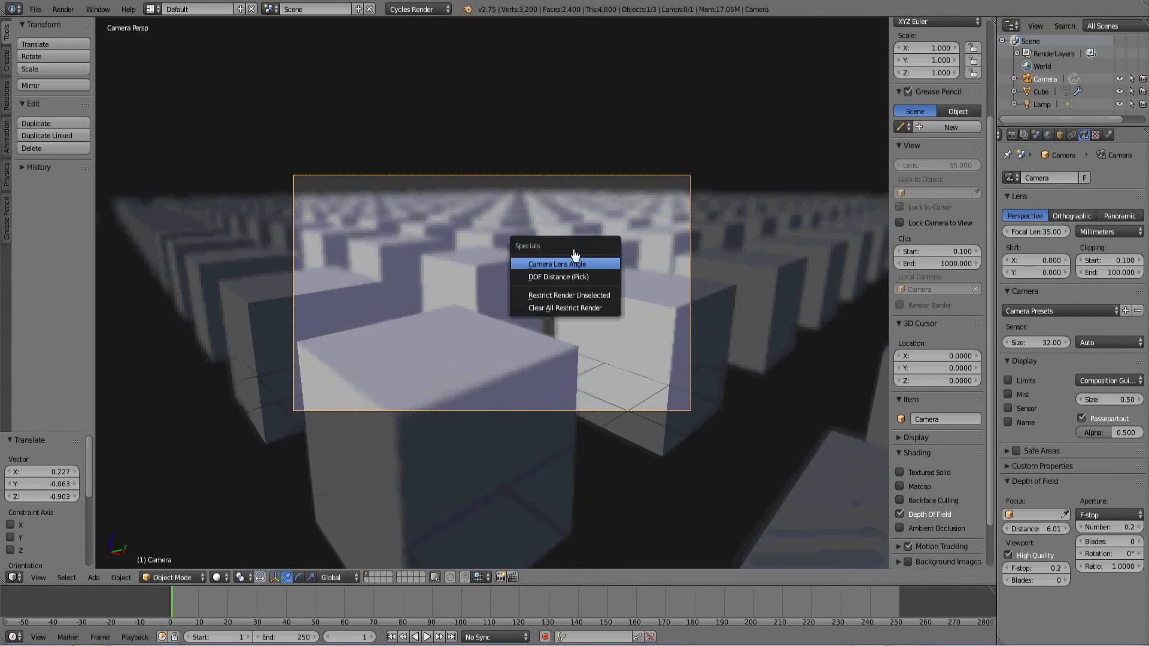
{"action": "left_click", "coordinate": [560, 276]}
{"action": "left_click", "coordinate": [513, 220]}
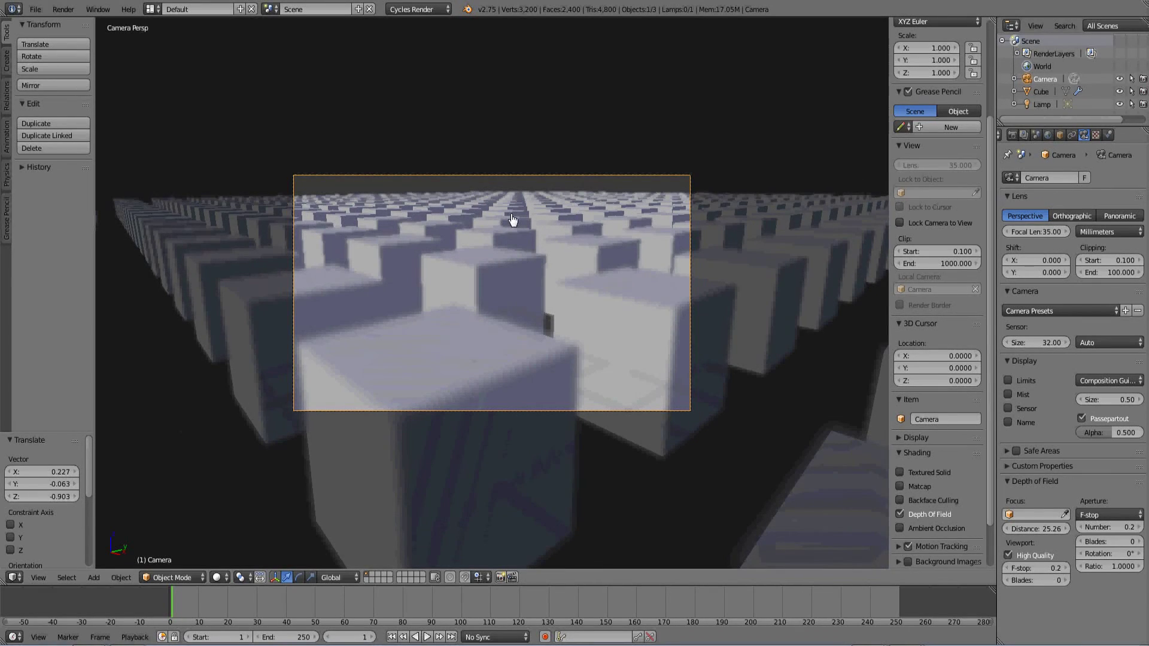
{"action": "key", "text": "w"}
{"action": "left_click", "coordinate": [527, 246]}
{"action": "left_click", "coordinate": [464, 319]}
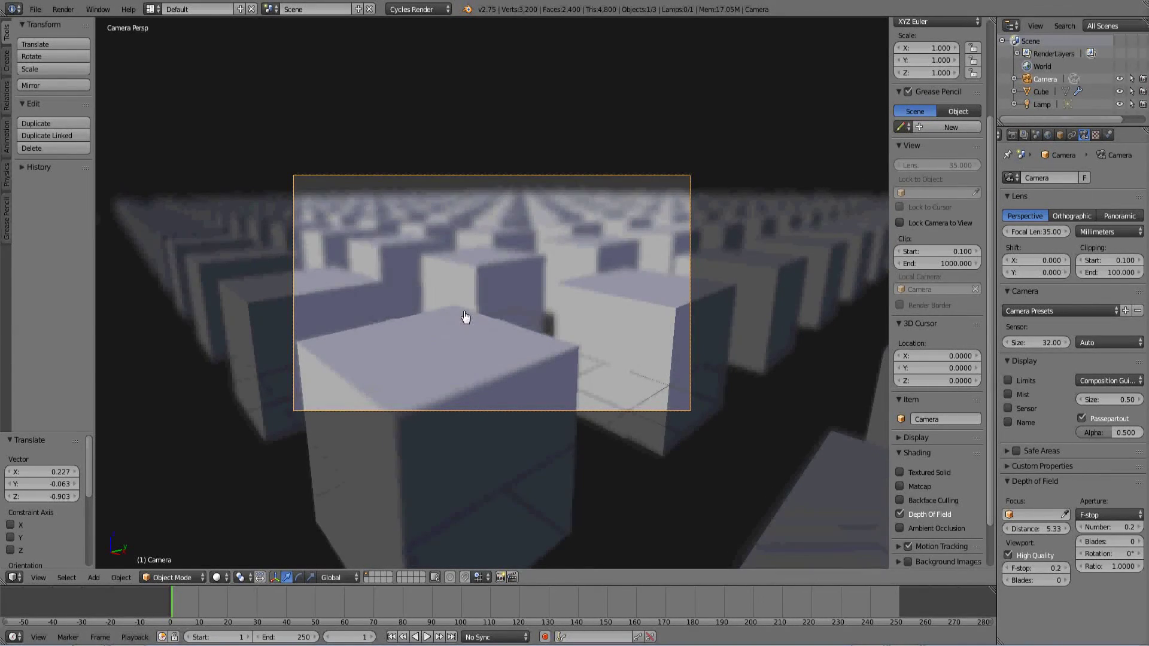
Pick the camera's DOF distance from the cube directly behind the front cube.
{"action": "key", "text": "w"}
{"action": "left_click", "coordinate": [471, 310]}
{"action": "left_click", "coordinate": [488, 275]}
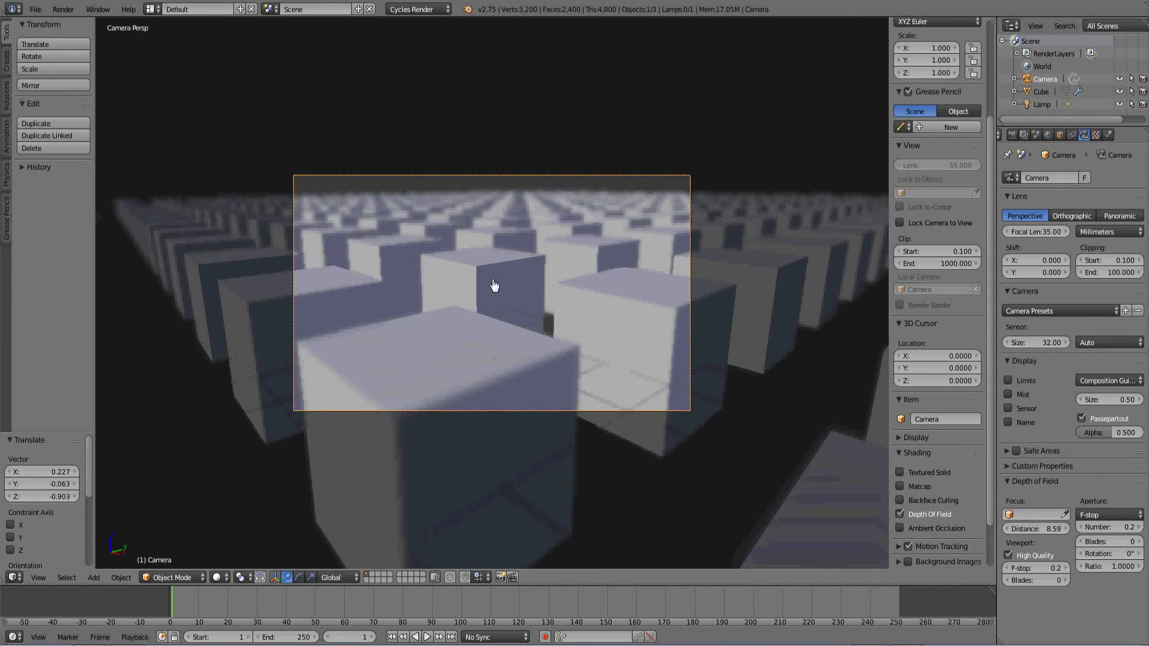